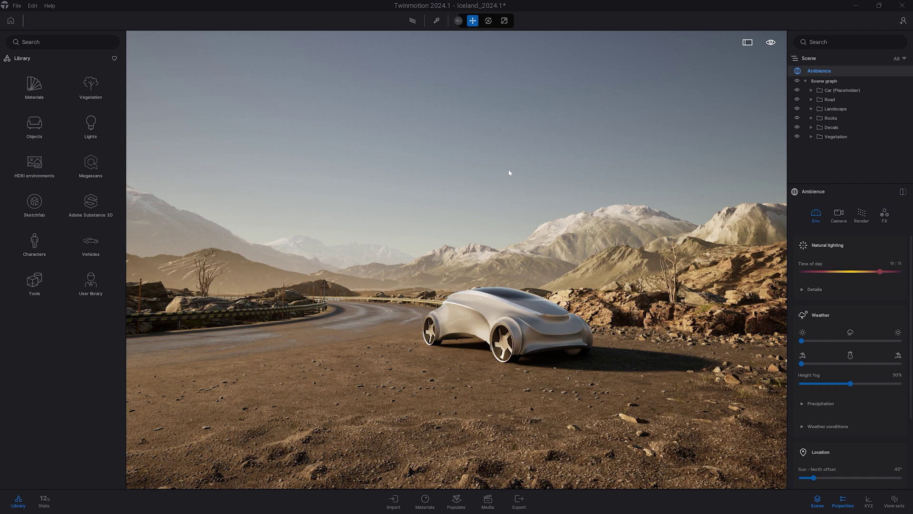
- Set the Populate placement tool to Spacing and hide the existing dashed marking on the road
{"action": "left_click", "coordinate": [457, 503]}
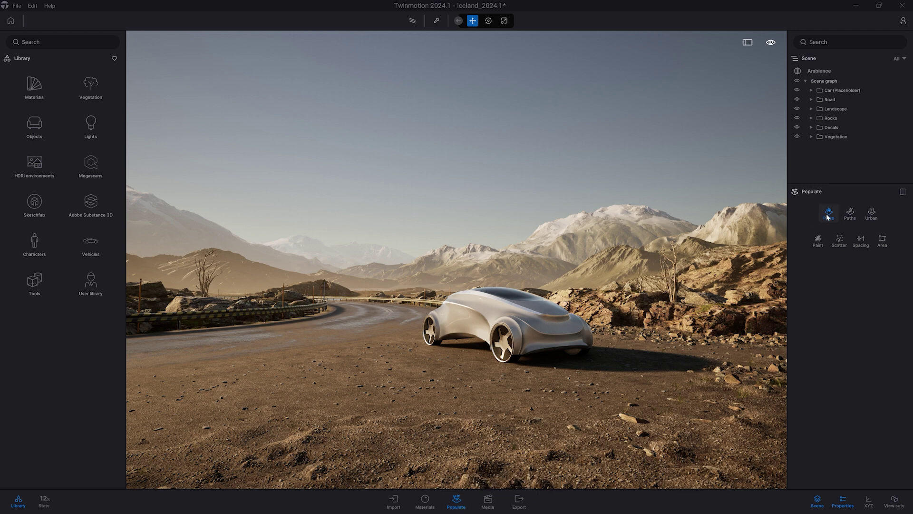
{"action": "left_click", "coordinate": [859, 242]}
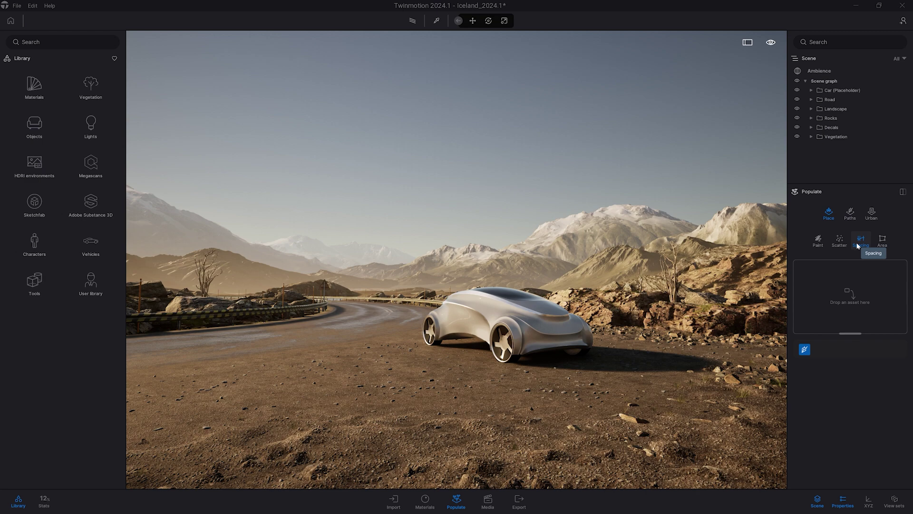
{"action": "right_click_drag", "start_coordinate": [515, 287], "coordinate": [419, 398]}
{"action": "key", "text": "e"}
{"action": "left_click_drag", "start_coordinate": [419, 397], "coordinate": [340, 489]}
{"action": "right_click_drag", "start_coordinate": [340, 487], "coordinate": [340, 492]}
{"action": "key", "text": "s"}
{"action": "right_click_drag", "start_coordinate": [588, 241], "coordinate": [581, 248]}
{"action": "key", "text": "Escape"}
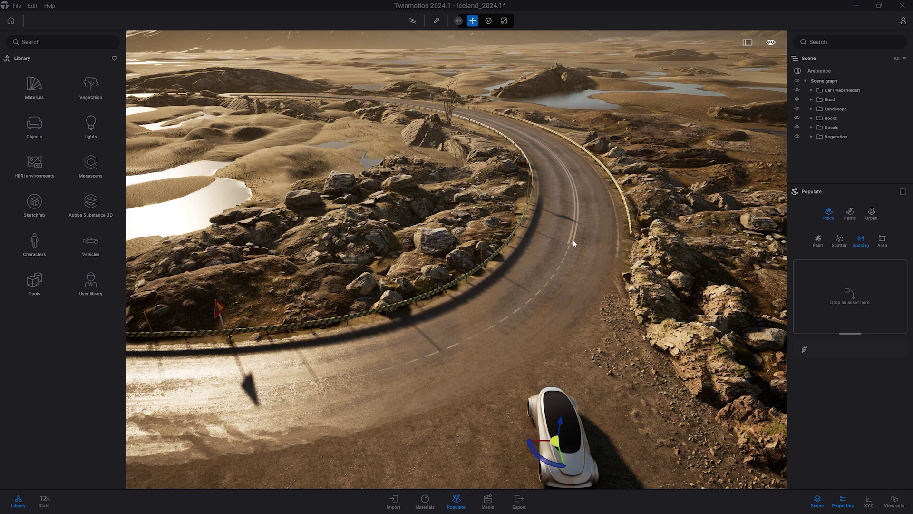
{"action": "left_click", "coordinate": [574, 243]}
{"action": "key", "text": "h"}
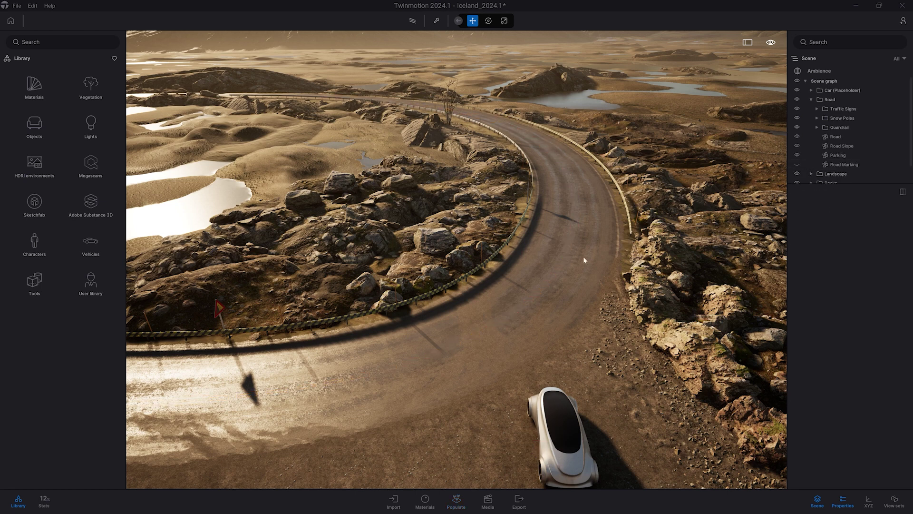
- Draw a spacing path along the middle of the road, from the foreground through the bend into the distance
{"action": "left_click", "coordinate": [461, 498]}
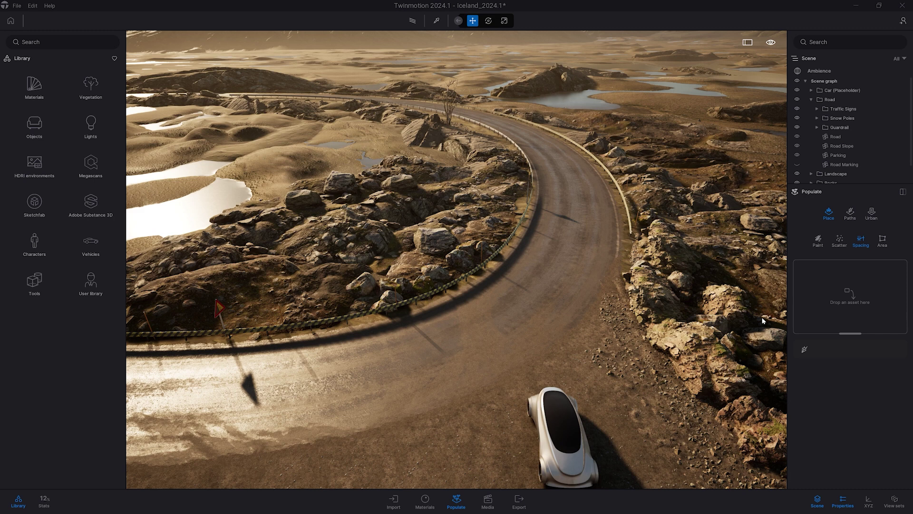
{"action": "left_click", "coordinate": [804, 350]}
{"action": "left_click", "coordinate": [133, 404]}
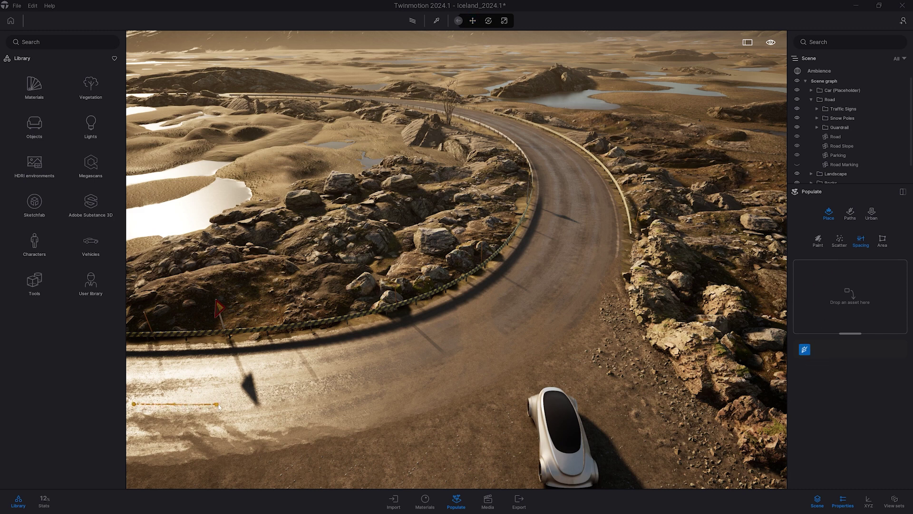
{"action": "mouse_move", "coordinate": [249, 401]}
{"action": "left_mouse_down"}
{"action": "mouse_move", "coordinate": [396, 376]}
{"action": "mouse_move", "coordinate": [498, 322]}
{"action": "mouse_move", "coordinate": [566, 255]}
{"action": "mouse_move", "coordinate": [574, 201]}
{"action": "mouse_move", "coordinate": [560, 160]}
{"action": "mouse_move", "coordinate": [491, 122]}
{"action": "mouse_move", "coordinate": [385, 99]}
{"action": "left_mouse_up"}
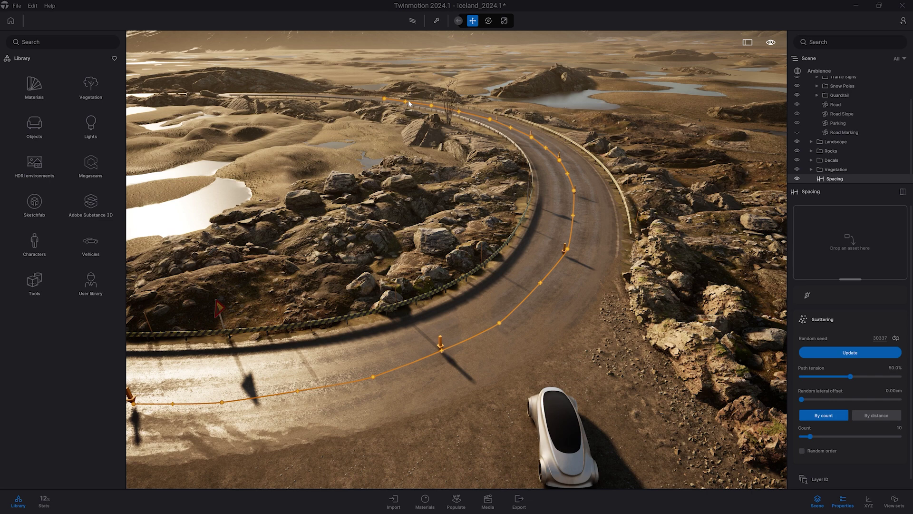
- Set the road path's tension to 0% and populate it with the Single dash marking decal
{"action": "left_click", "coordinate": [902, 192]}
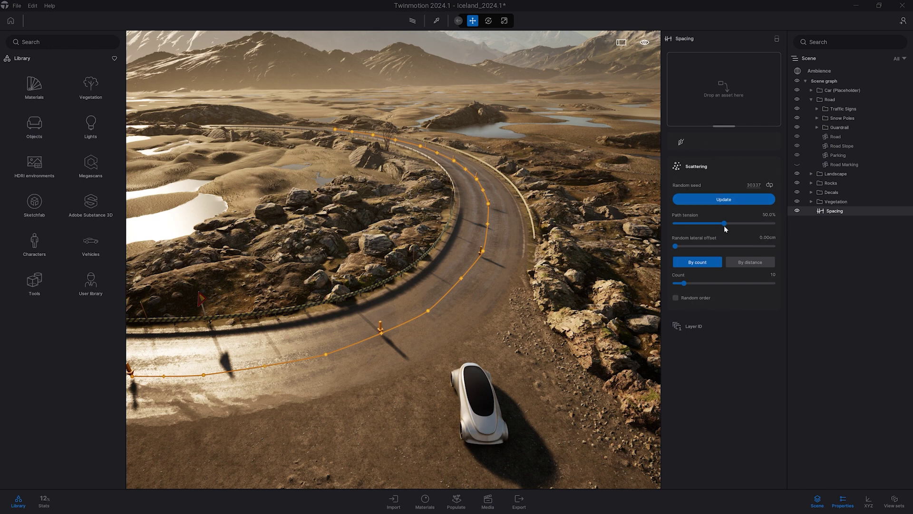
{"action": "left_click_drag", "start_coordinate": [725, 227], "coordinate": [699, 231]}
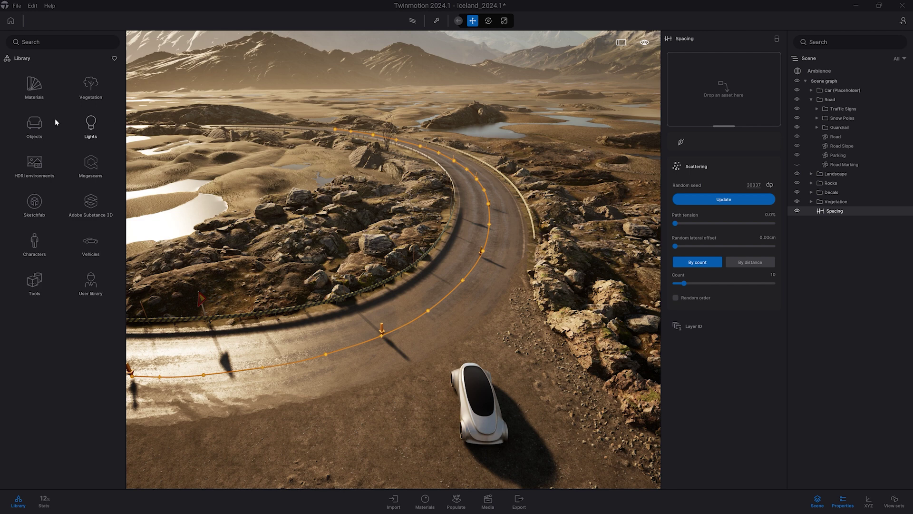
{"action": "left_click", "coordinate": [36, 123]}
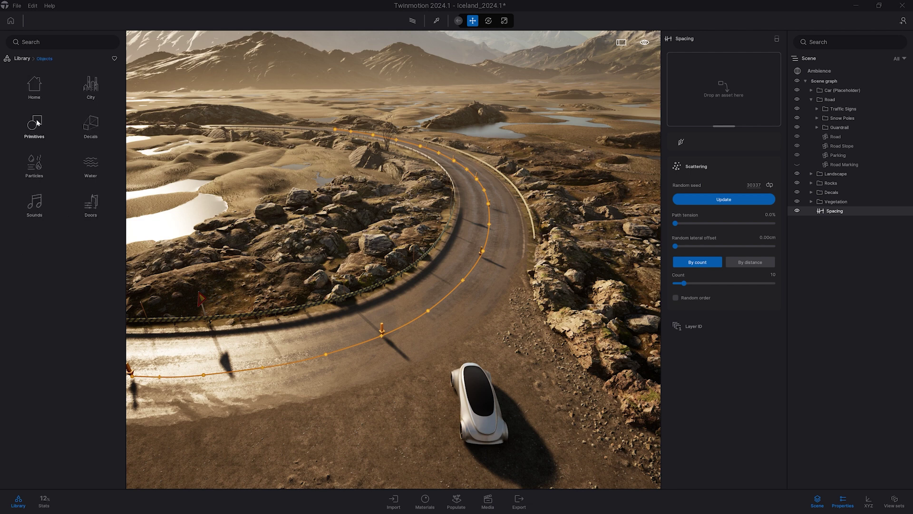
{"action": "left_click", "coordinate": [90, 124]}
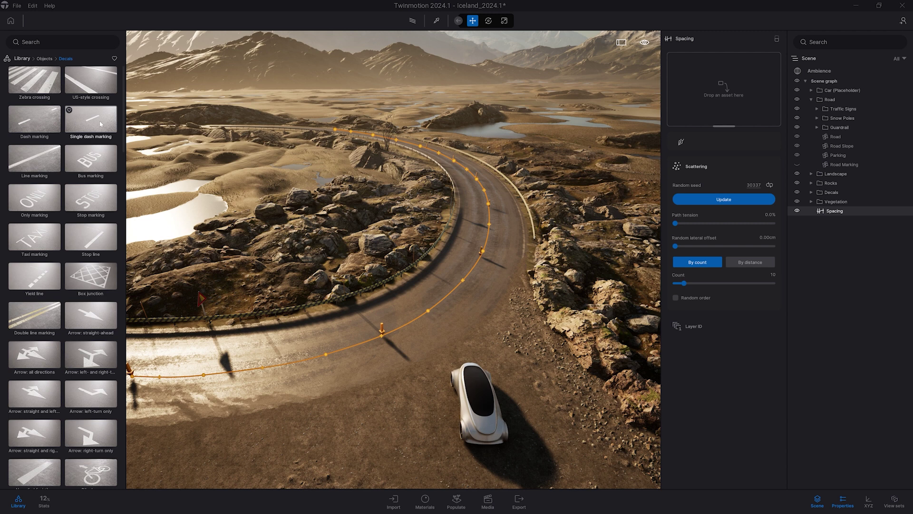
{"action": "left_click_drag", "start_coordinate": [71, 126], "coordinate": [736, 97]}
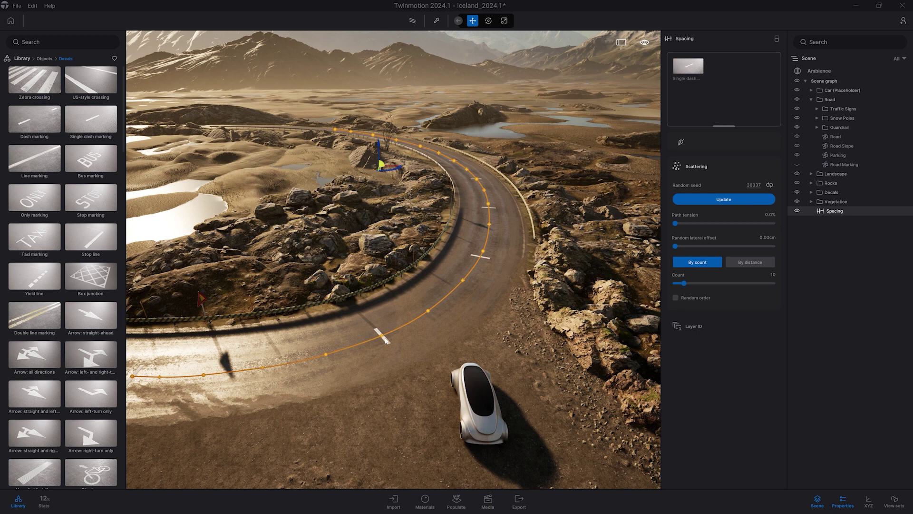
- Set the rotation offset of the spaced dash markings to 90 so they follow the road direction
{"action": "mouse_move", "coordinate": [678, 68]}
{"action": "left_click", "coordinate": [692, 68]}
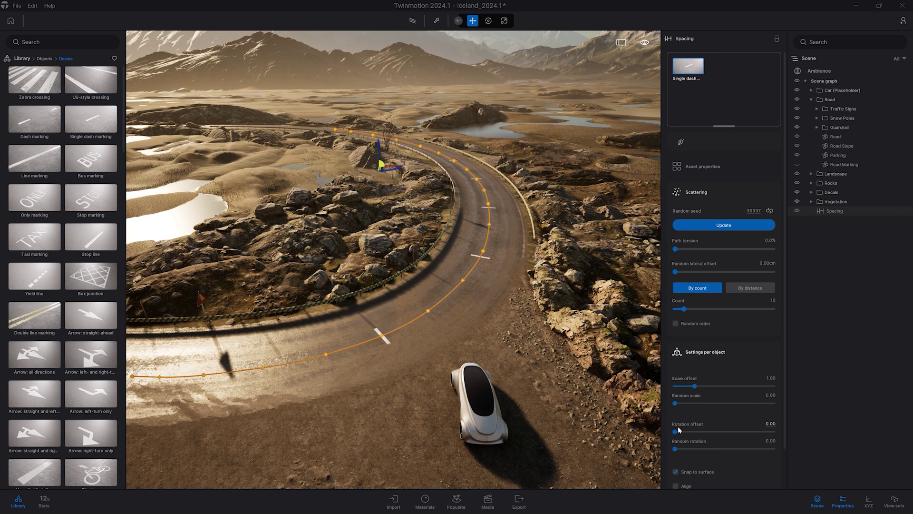
{"action": "left_click", "coordinate": [770, 423]}
{"action": "type", "text": "90"}
{"action": "key", "text": "Return"}
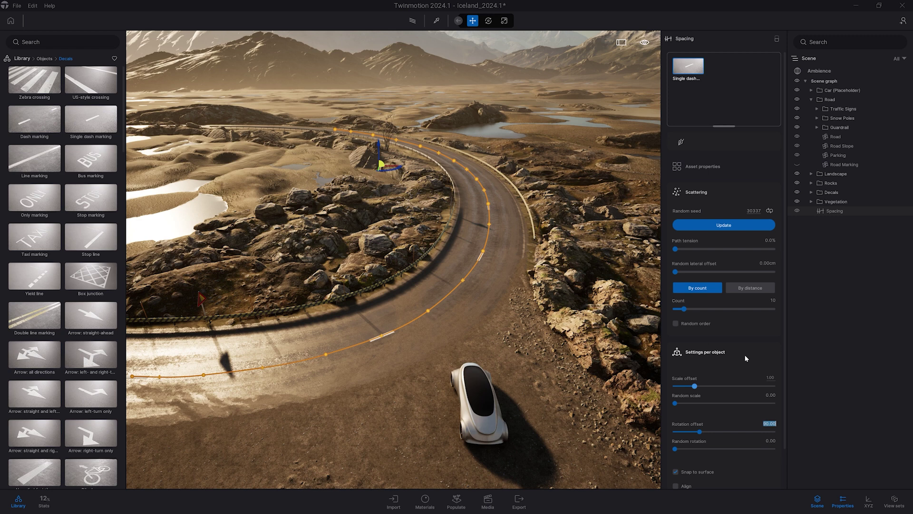
{"action": "left_click", "coordinate": [745, 354]}
- Place a standalone Single dash marking decal on the road, hide it and reselect the spacing object
{"action": "left_click", "coordinate": [708, 195]}
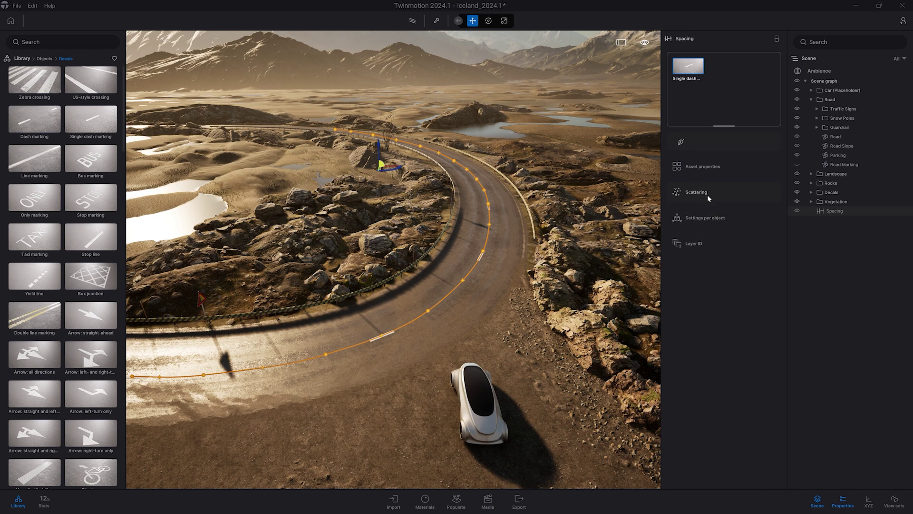
{"action": "left_click", "coordinate": [709, 167]}
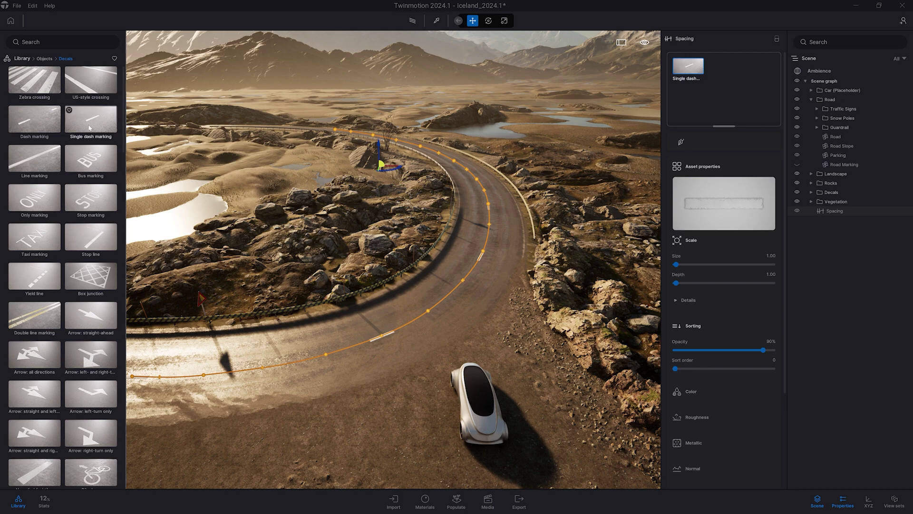
{"action": "left_click_drag", "start_coordinate": [90, 127], "coordinate": [490, 315]}
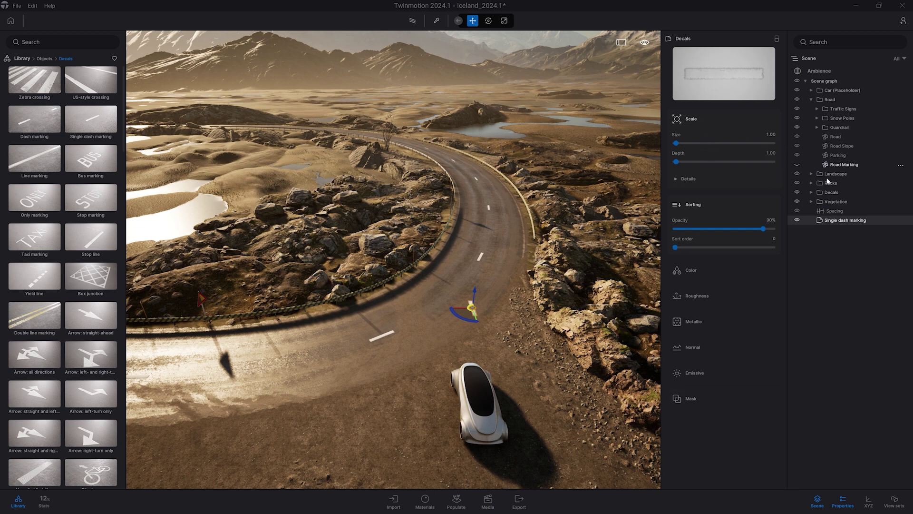
{"action": "left_click", "coordinate": [835, 210]}
- Increase the count of dash markings along the road path to 46
{"action": "left_click", "coordinate": [707, 166]}
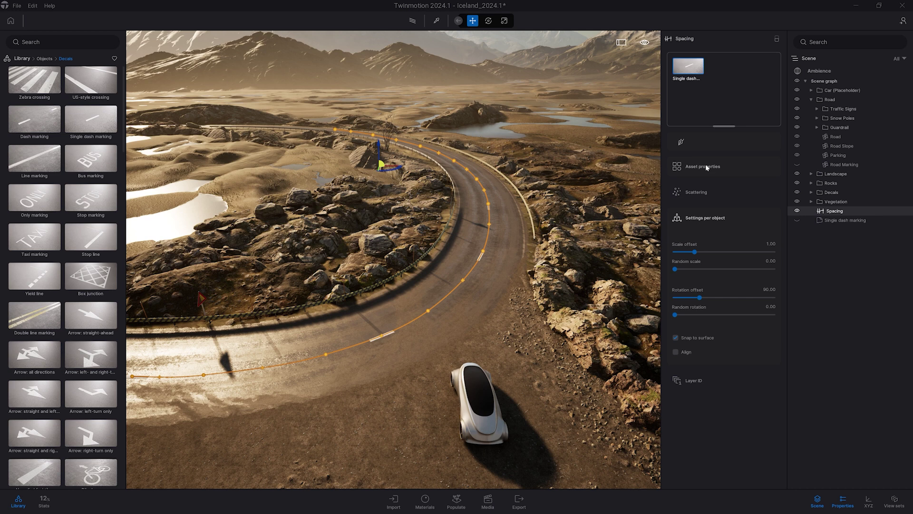
{"action": "left_click", "coordinate": [692, 190]}
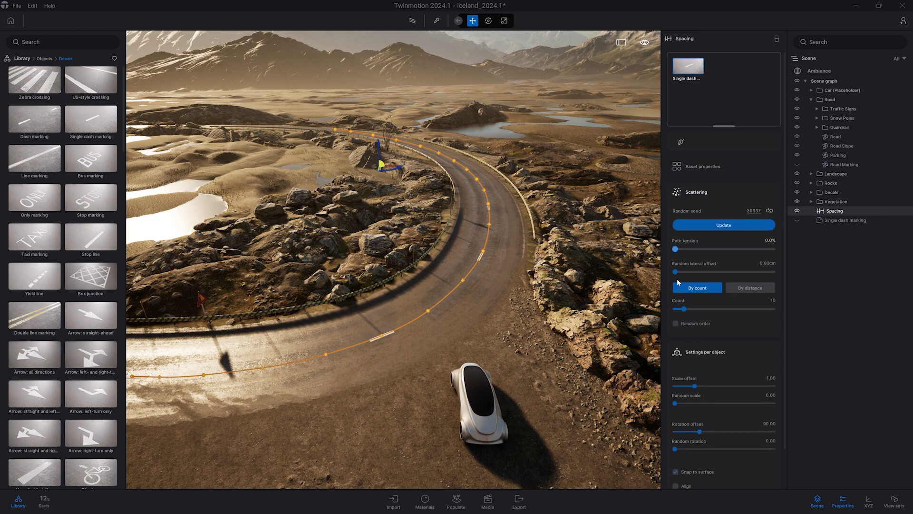
{"action": "left_click_drag", "start_coordinate": [684, 309], "coordinate": [719, 308]}
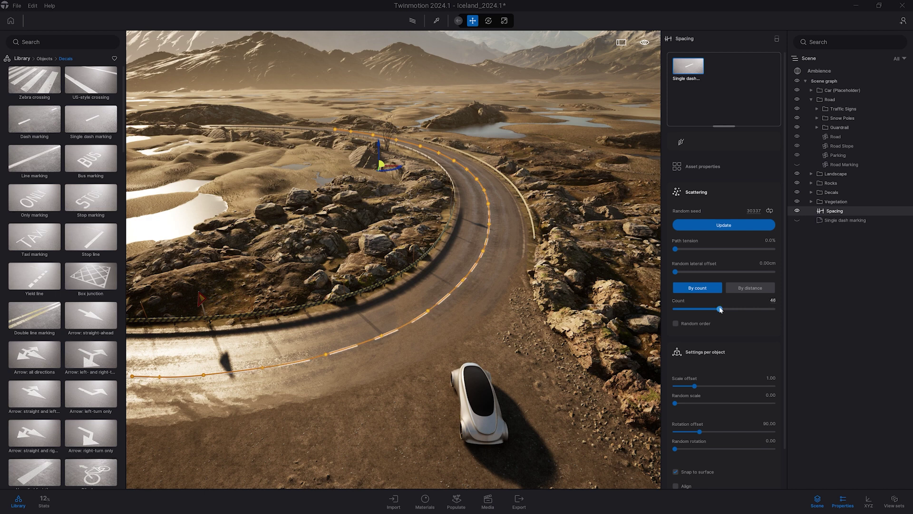
- Set the dash markings' scale offset to 0.97, random scale to 0.12 and random rotation to 0
{"action": "scroll", "coordinate": [720, 309], "scroll_direction": "down", "scroll_amount": 2}
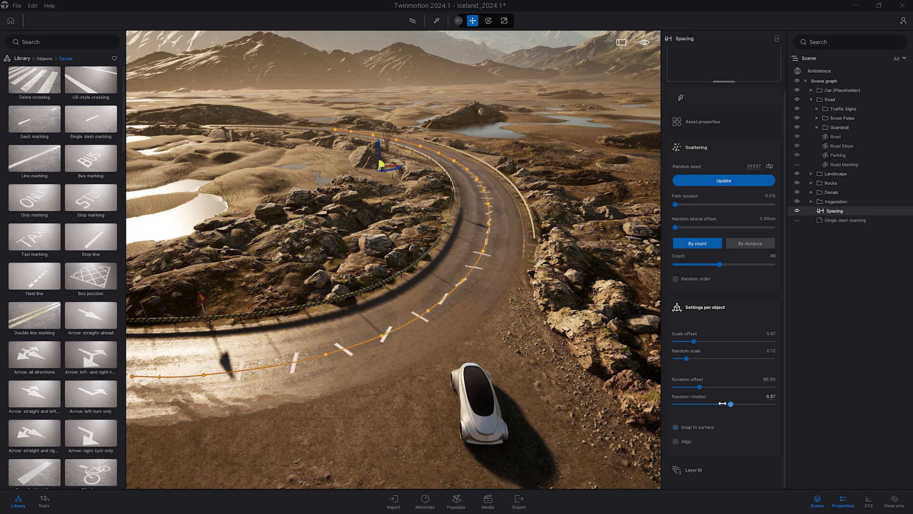
{"action": "left_click_drag", "start_coordinate": [730, 404], "coordinate": [668, 404]}
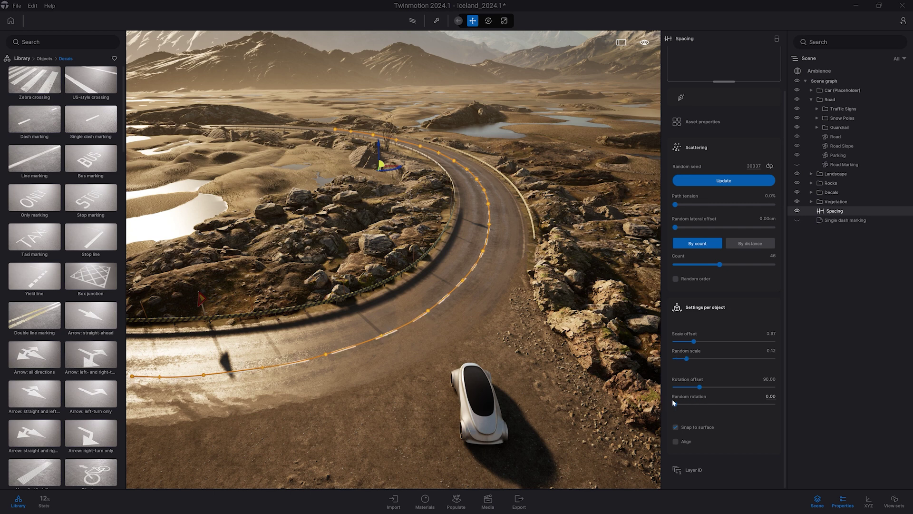
- Lower the opacity of the spaced dash marking decal in its asset properties
{"action": "scroll", "coordinate": [671, 399], "scroll_direction": "up", "scroll_amount": 2}
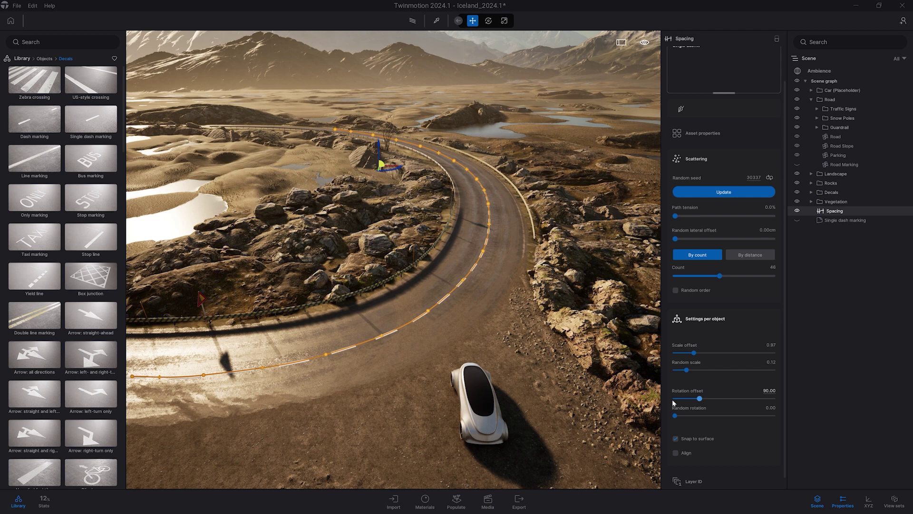
{"action": "left_click", "coordinate": [708, 164]}
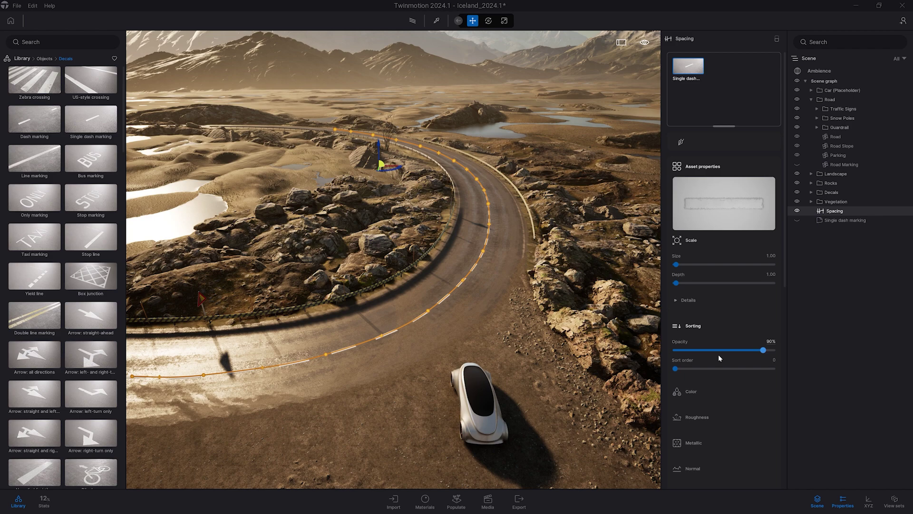
{"action": "left_click_drag", "start_coordinate": [711, 349], "coordinate": [694, 350]}
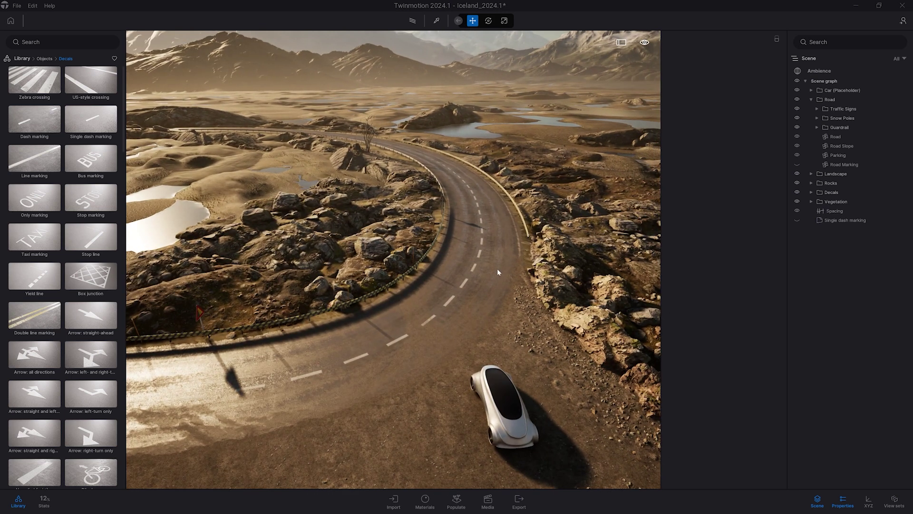
- Draw a second spacing path along the outer edge of the road bend, beside the guardrail and into the distance
{"action": "left_click", "coordinate": [462, 500]}
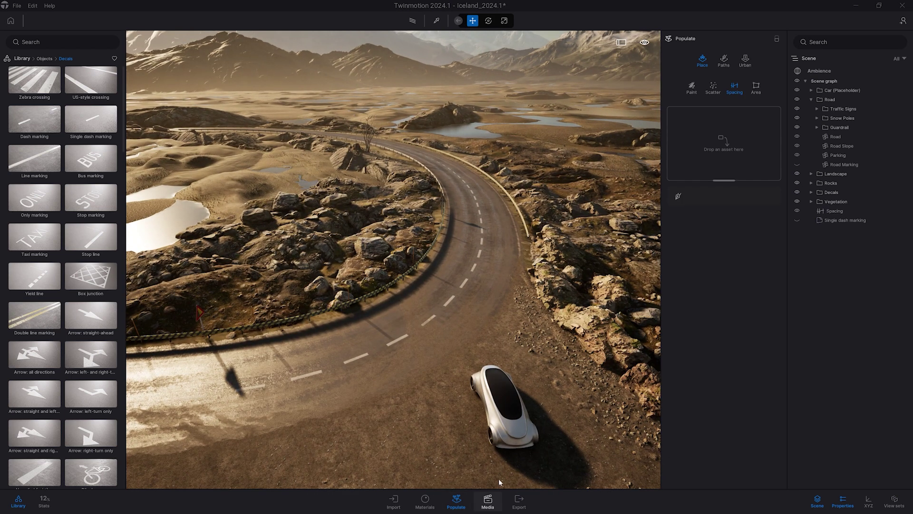
{"action": "left_click", "coordinate": [679, 197]}
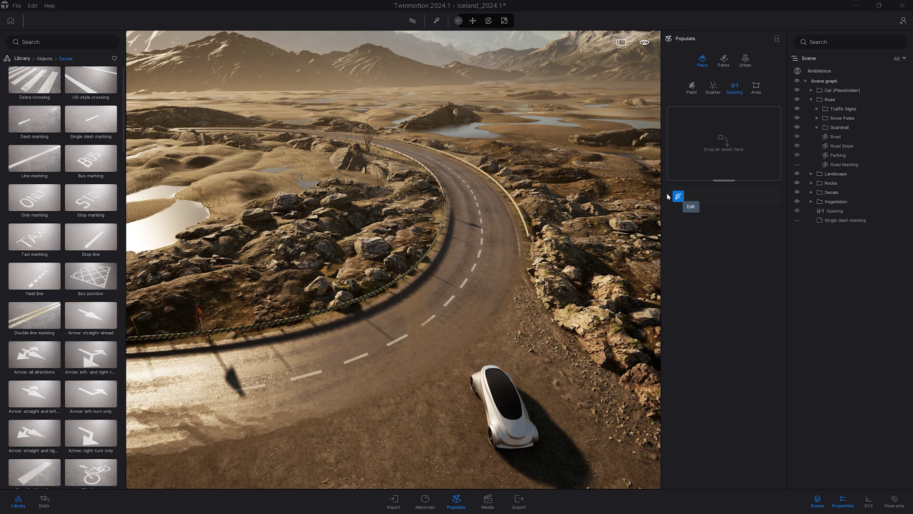
{"action": "left_click", "coordinate": [520, 255]}
{"action": "left_click", "coordinate": [518, 238]}
{"action": "left_click", "coordinate": [517, 220]}
{"action": "left_click", "coordinate": [504, 200]}
{"action": "left_click", "coordinate": [491, 183]}
{"action": "left_click", "coordinate": [467, 168]}
{"action": "left_click", "coordinate": [449, 157]}
{"action": "left_click", "coordinate": [426, 149]}
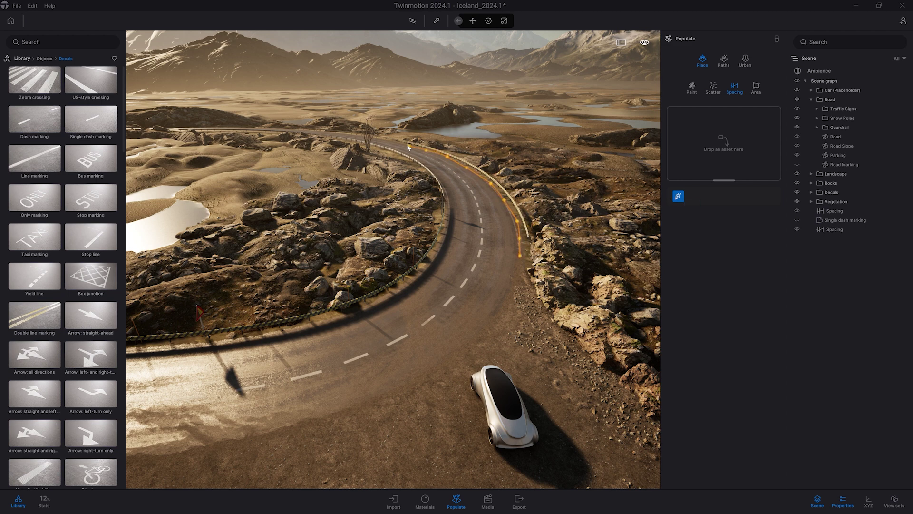
{"action": "left_click", "coordinate": [405, 144]}
{"action": "left_click", "coordinate": [378, 139]}
{"action": "left_click", "coordinate": [355, 136]}
{"action": "left_click", "coordinate": [328, 133]}
{"action": "double_click", "coordinate": [305, 133]}
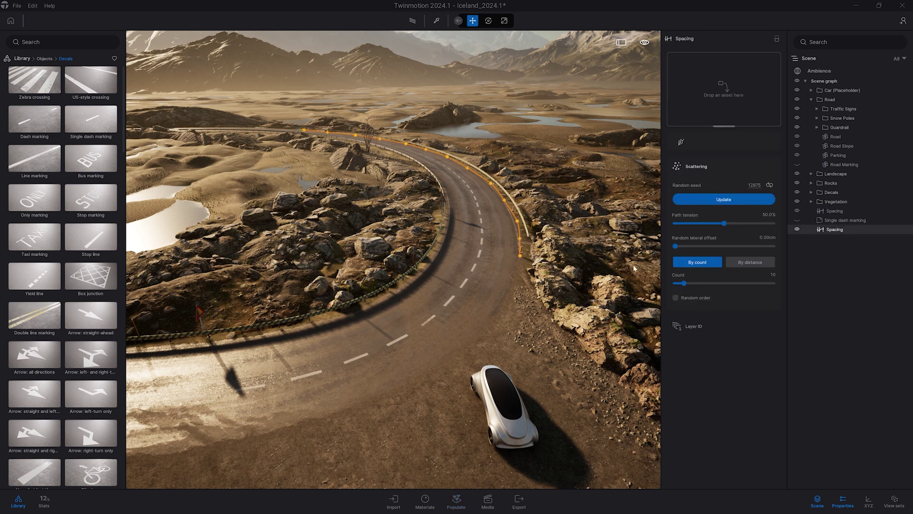
- Set the roadside path's tension to 0% and populate it with the Challenge streetlight
{"action": "left_click_drag", "start_coordinate": [723, 223], "coordinate": [674, 223]}
{"action": "left_click", "coordinate": [45, 59]}
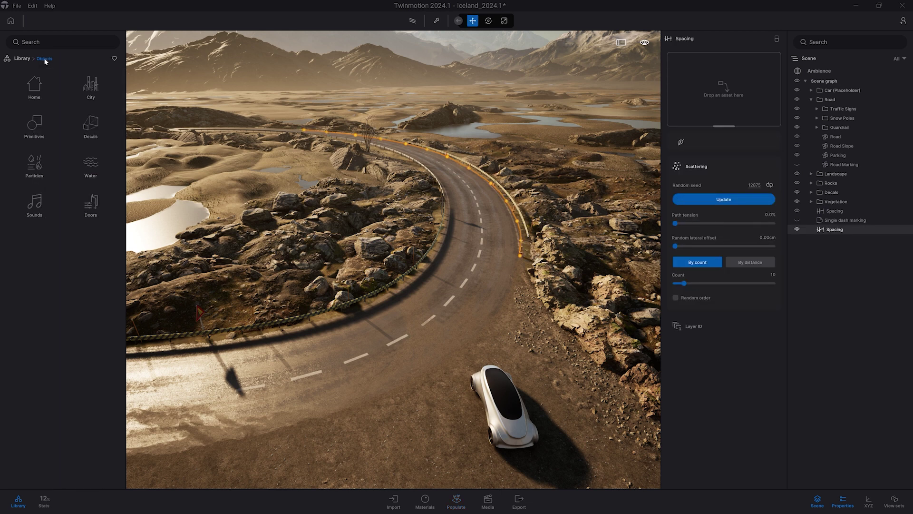
{"action": "left_click", "coordinate": [79, 78]}
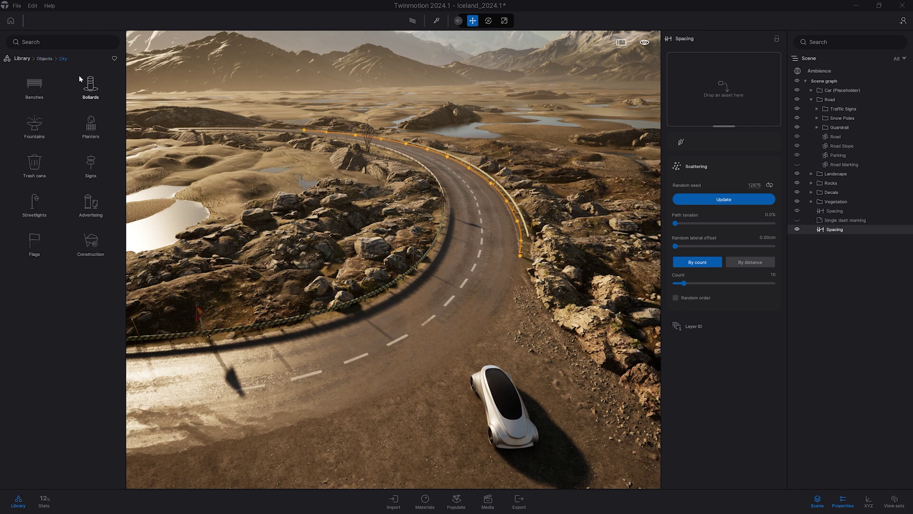
{"action": "left_click", "coordinate": [33, 205]}
{"action": "left_click_drag", "start_coordinate": [34, 206], "coordinate": [749, 92]}
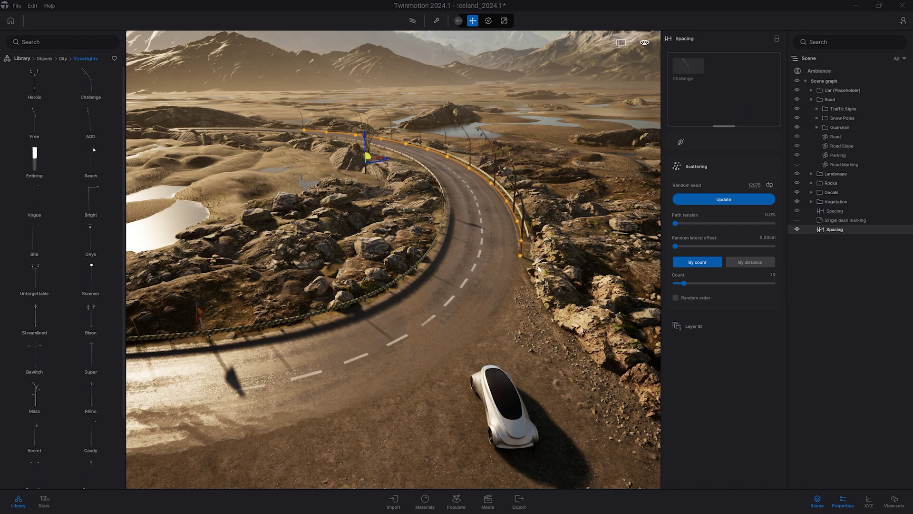
- Set the Challenge streetlights' rotation offset to 360 on the roadside spacing path
{"action": "right_click_drag", "start_coordinate": [538, 269], "coordinate": [639, 235]}
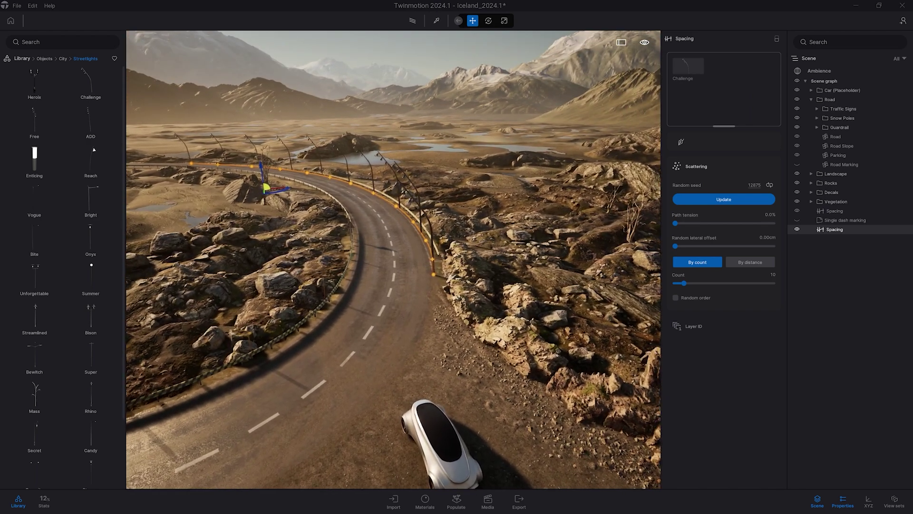
{"action": "key", "text": "w"}
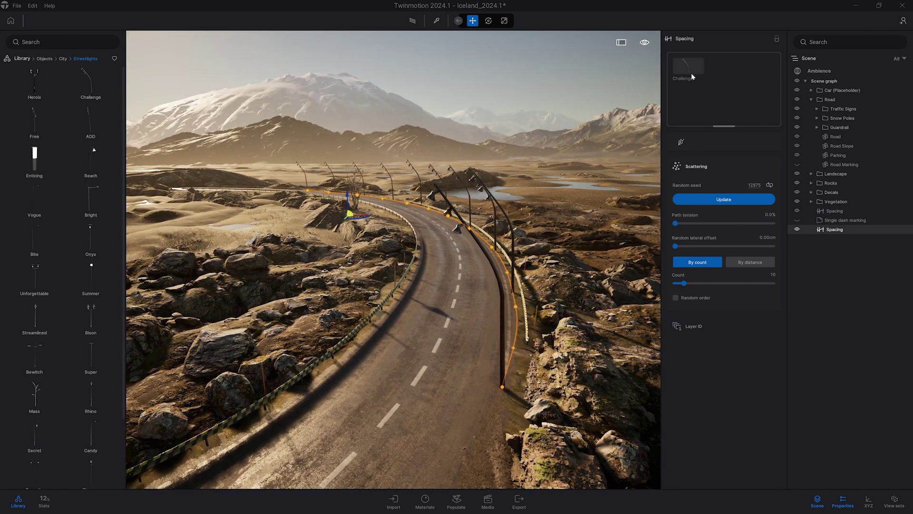
{"action": "left_click", "coordinate": [688, 72]}
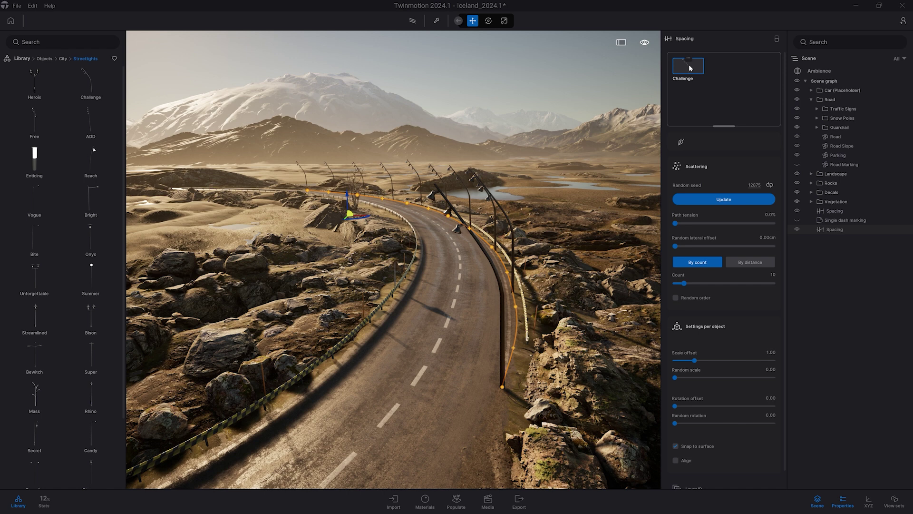
{"action": "scroll", "coordinate": [695, 238], "scroll_direction": "down", "scroll_amount": 1}
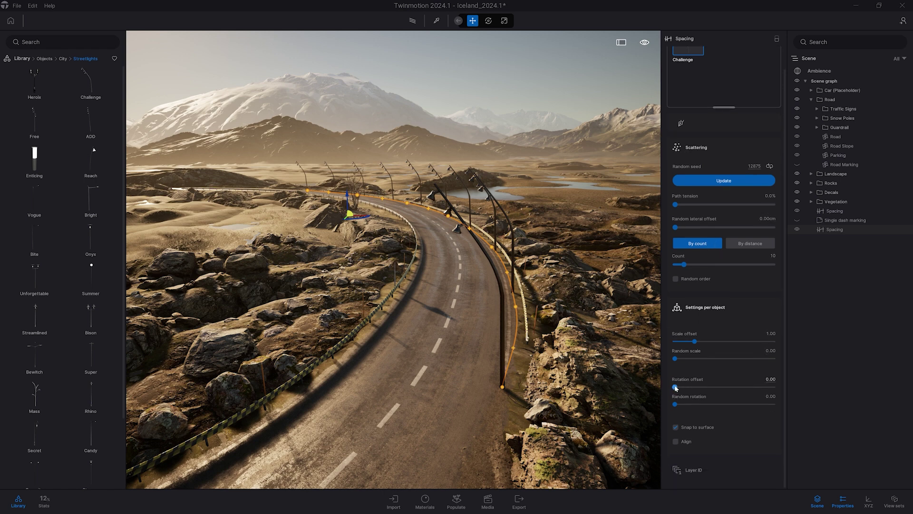
{"action": "left_click_drag", "start_coordinate": [675, 386], "coordinate": [781, 390]}
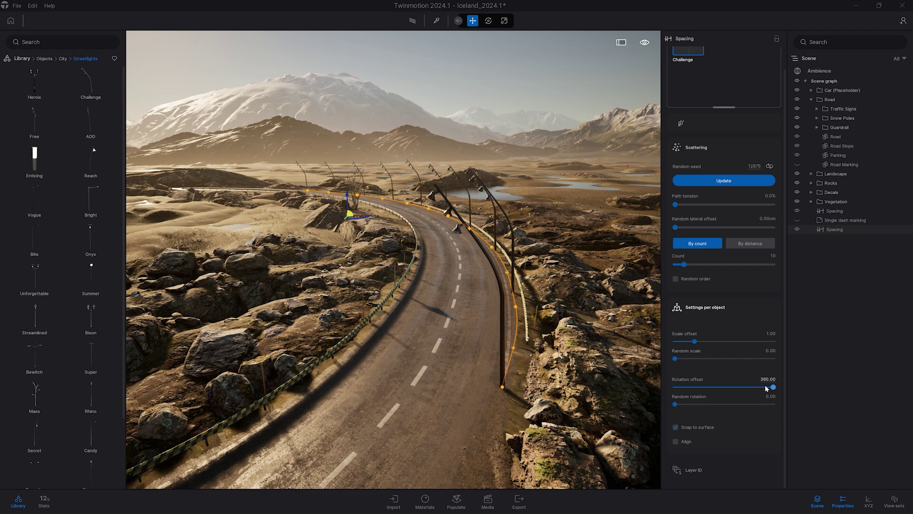
{"action": "left_click_drag", "start_coordinate": [765, 388], "coordinate": [807, 387]}
{"action": "right_click_drag", "start_coordinate": [523, 285], "coordinate": [632, 288]}
{"action": "right_click_drag", "start_coordinate": [395, 240], "coordinate": [433, 240]}
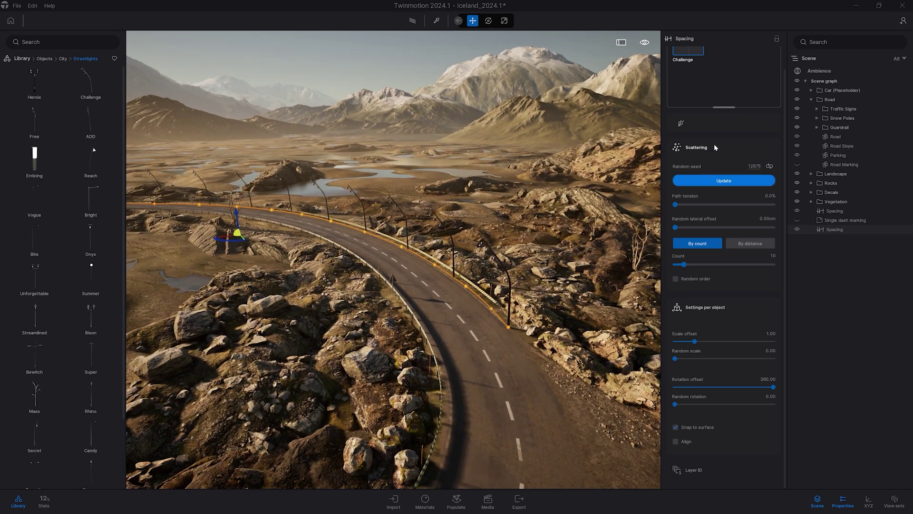
- Add the Increase bollard from the City Bollards assets to the roadside streetlight spacing path
{"action": "left_click", "coordinate": [63, 58]}
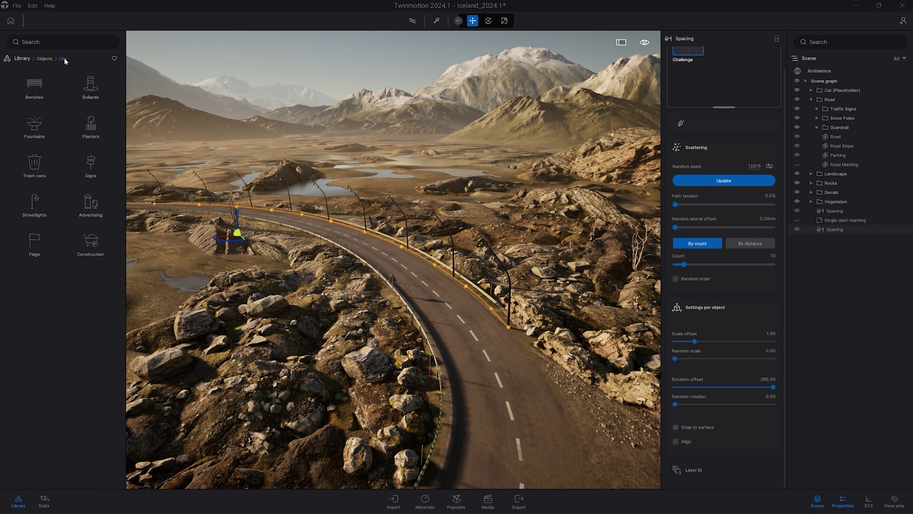
{"action": "left_click", "coordinate": [90, 83]}
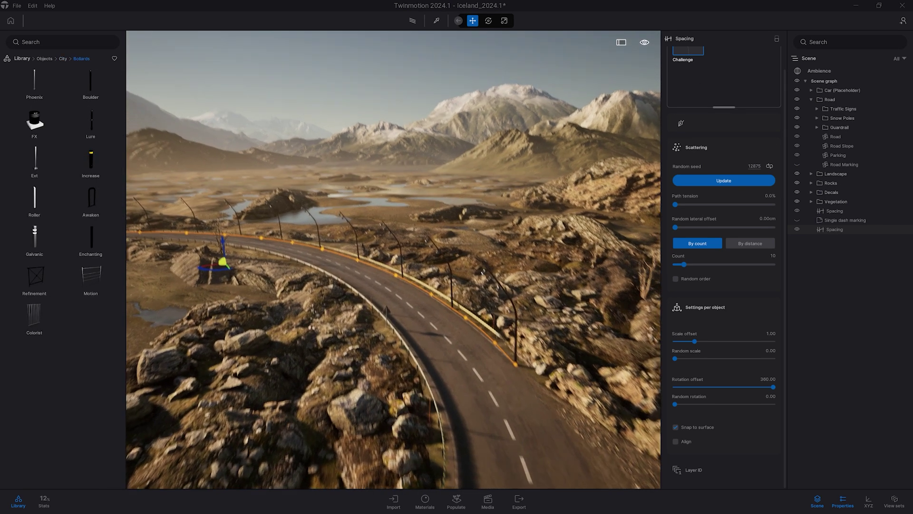
{"action": "right_click_drag", "start_coordinate": [143, 190], "coordinate": [135, 170]}
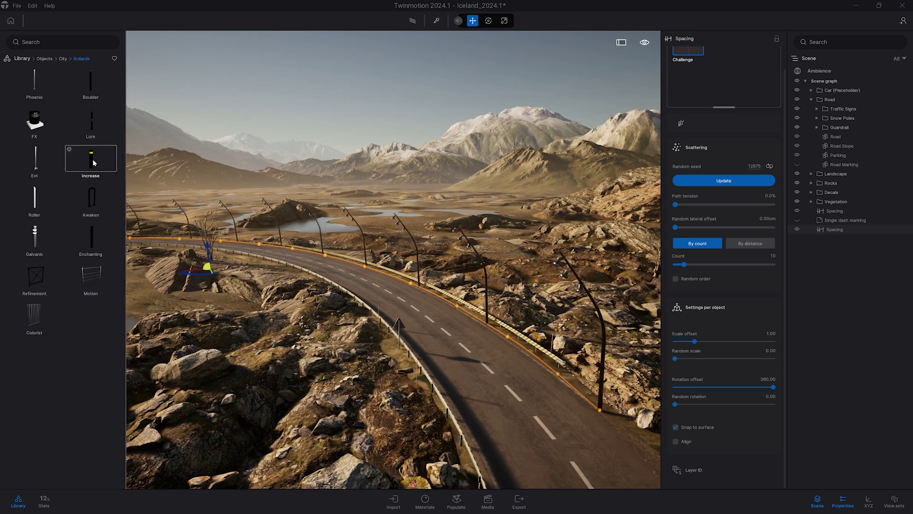
{"action": "left_click_drag", "start_coordinate": [94, 163], "coordinate": [740, 90]}
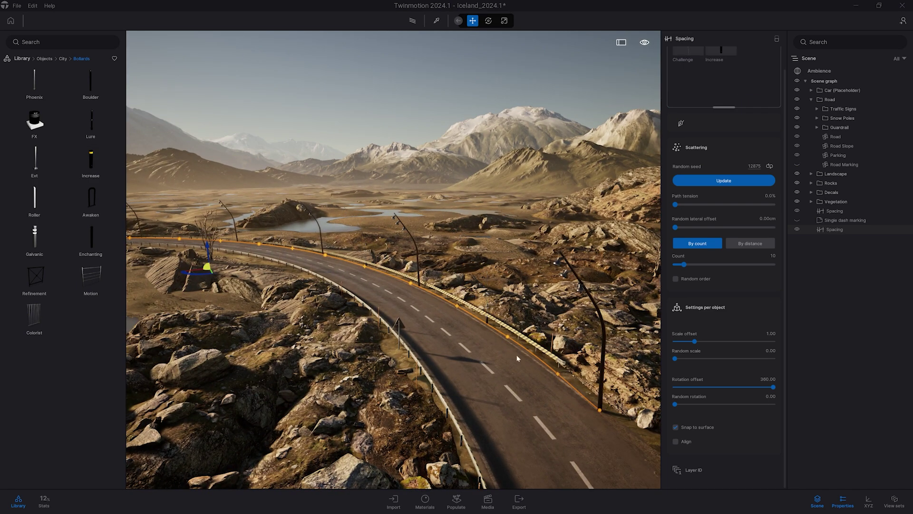
{"action": "key", "text": "w"}
{"action": "right_click_drag", "start_coordinate": [517, 359], "coordinate": [428, 340]}
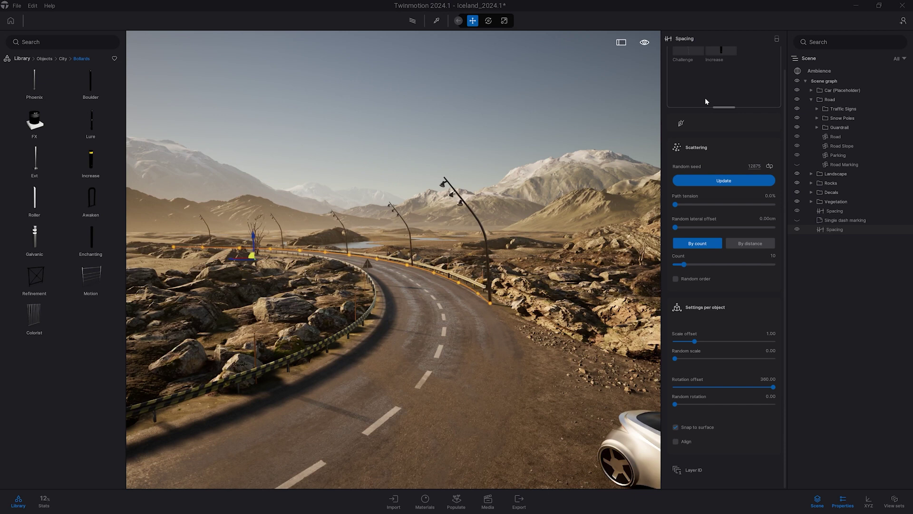
- Set the roadside path's object count to 11 and deselect the path
{"action": "scroll", "coordinate": [704, 98], "scroll_direction": "up", "scroll_amount": 1}
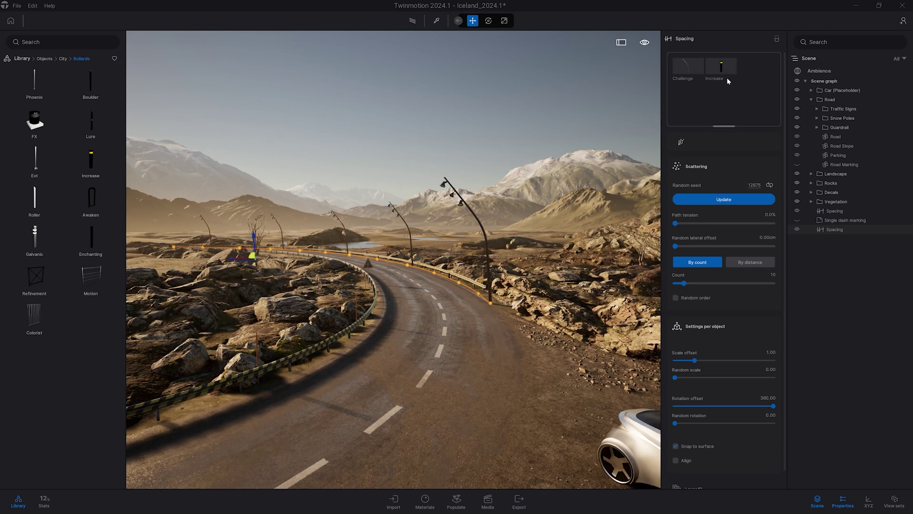
{"action": "mouse_move", "coordinate": [685, 60]}
{"action": "middle_click_drag", "start_coordinate": [425, 280], "coordinate": [419, 347], "text": "shift"}
{"action": "mouse_move", "coordinate": [679, 286]}
{"action": "left_mouse_down"}
{"action": "mouse_move", "coordinate": [703, 284]}
{"action": "mouse_move", "coordinate": [685, 285]}
{"action": "left_mouse_up"}
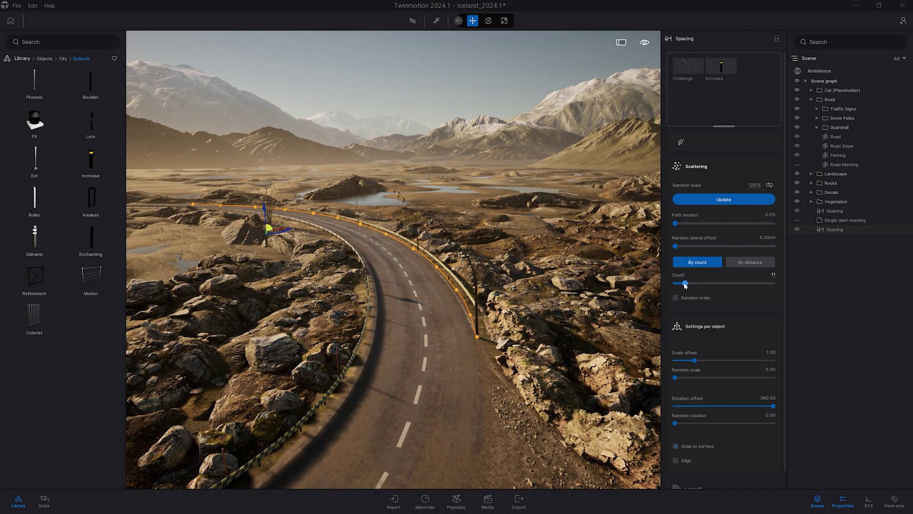
{"action": "key", "text": "Escape"}
- Draw a new curved spacing path over the rocky terrain beyond the road bend and into the distance
{"action": "middle_click_drag", "start_coordinate": [514, 289], "coordinate": [523, 259], "text": "shift"}
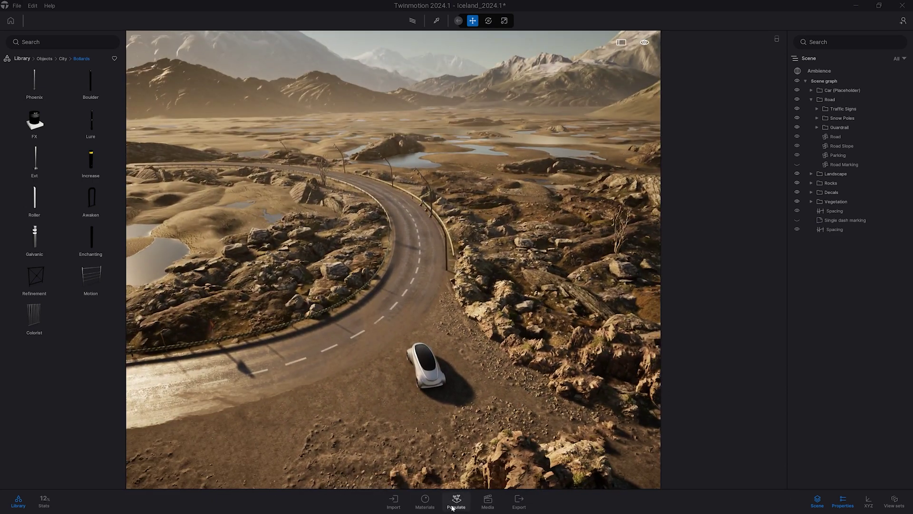
{"action": "left_click", "coordinate": [456, 501]}
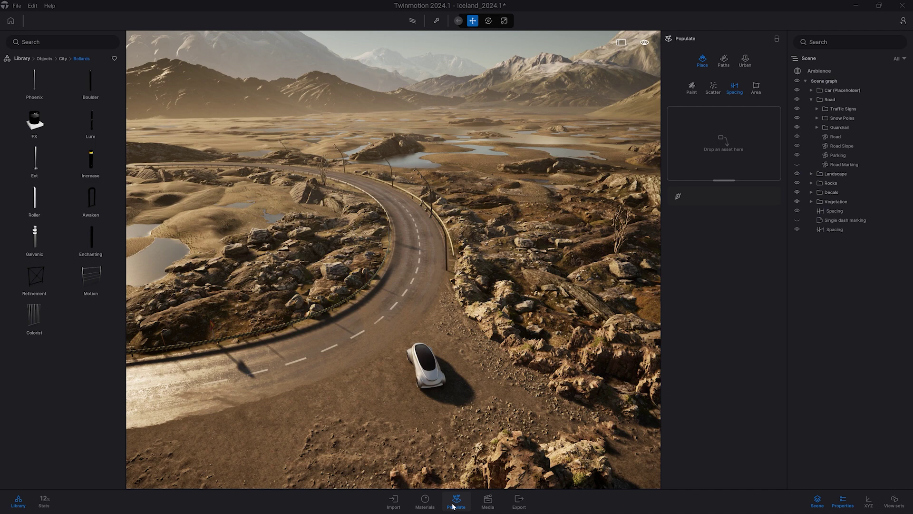
{"action": "left_click", "coordinate": [679, 195]}
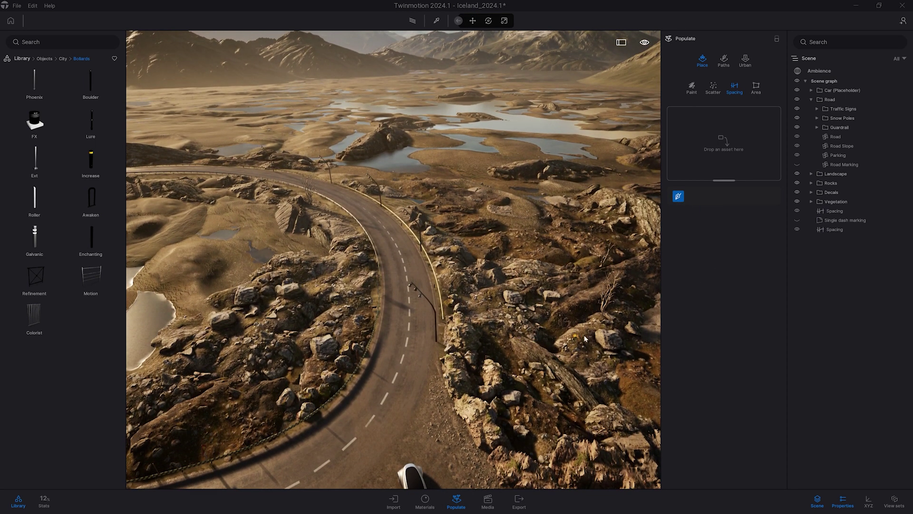
{"action": "right_click_drag", "start_coordinate": [526, 328], "coordinate": [551, 307]}
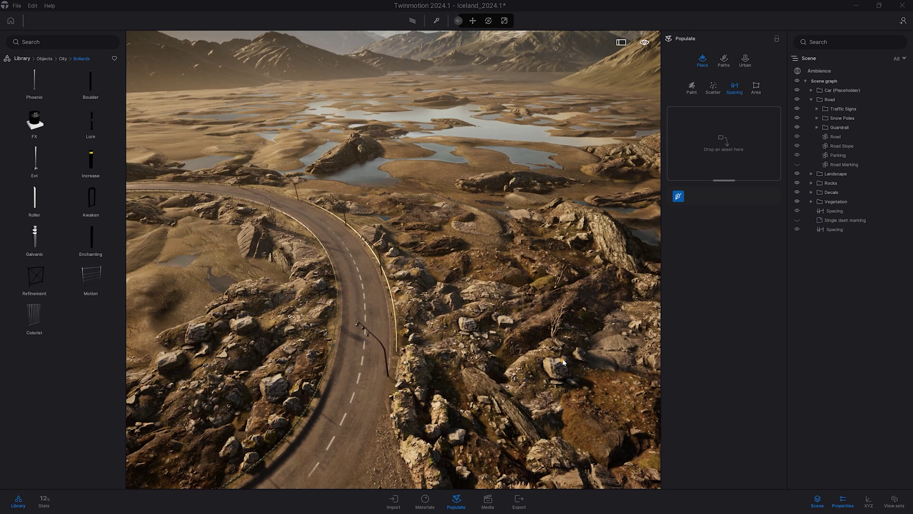
{"action": "mouse_move", "coordinate": [551, 306]}
{"action": "left_mouse_down"}
{"action": "mouse_move", "coordinate": [547, 273]}
{"action": "mouse_move", "coordinate": [468, 180]}
{"action": "mouse_move", "coordinate": [405, 159]}
{"action": "mouse_move", "coordinate": [308, 147]}
{"action": "left_mouse_up"}
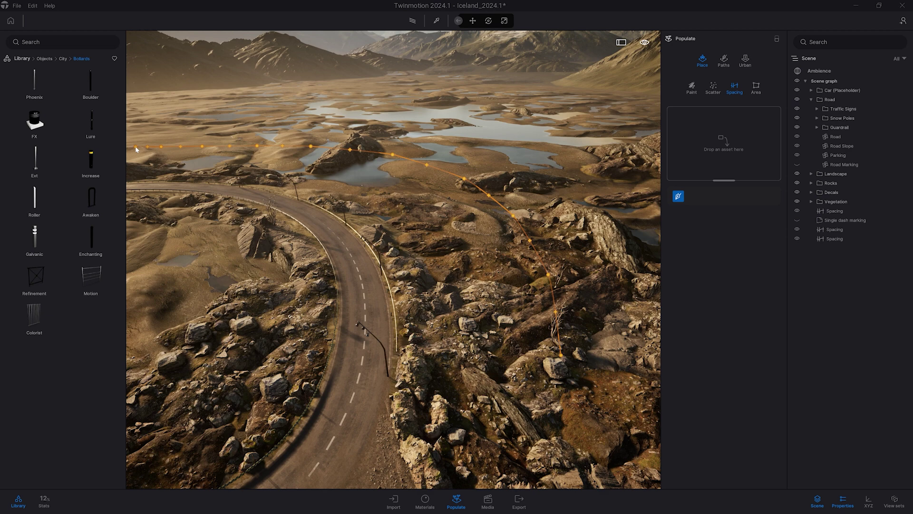
{"action": "key", "text": "Escape"}
{"action": "right_click_drag", "start_coordinate": [136, 148], "coordinate": [136, 62]}
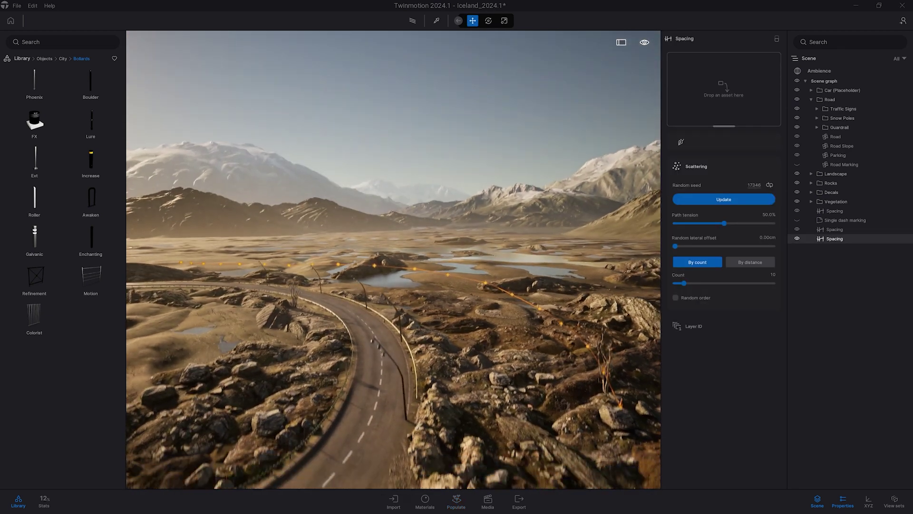
- Populate the new terrain path with Austrian Pine and Norway Spruce trees from the Vegetation library
{"action": "key", "text": "q"}
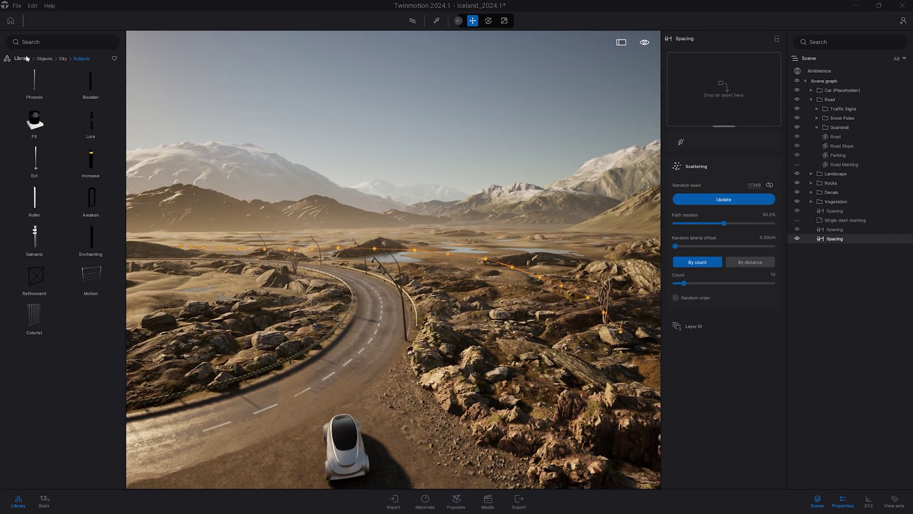
{"action": "left_click", "coordinate": [21, 58]}
{"action": "left_click", "coordinate": [91, 81]}
{"action": "left_click", "coordinate": [91, 82]}
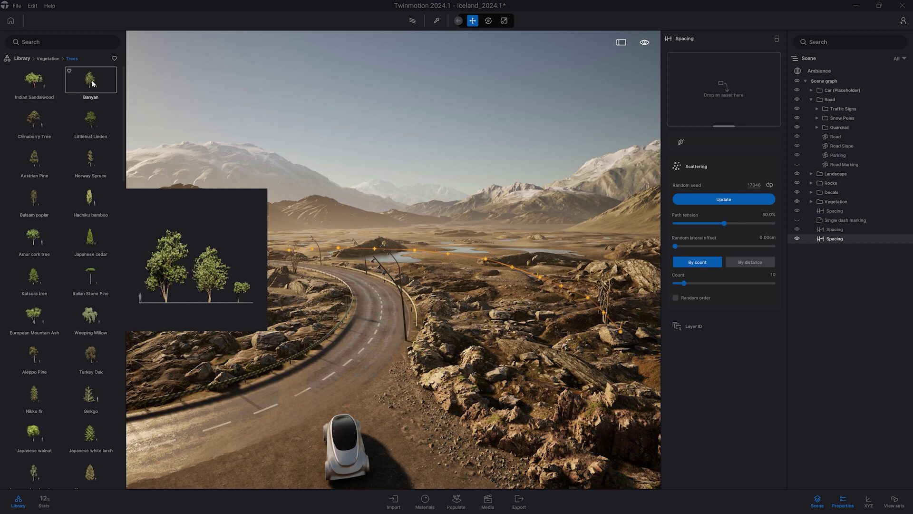
{"action": "mouse_move", "coordinate": [77, 235]}
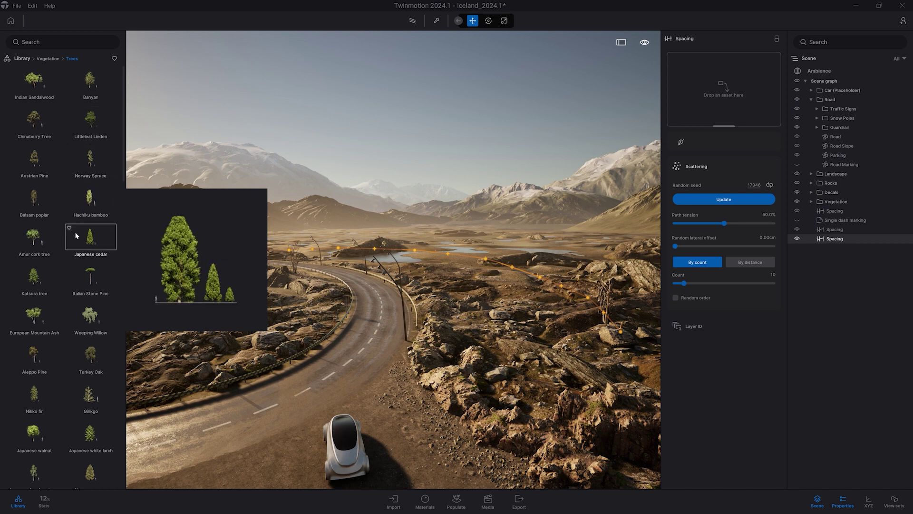
{"action": "mouse_move", "coordinate": [89, 307]}
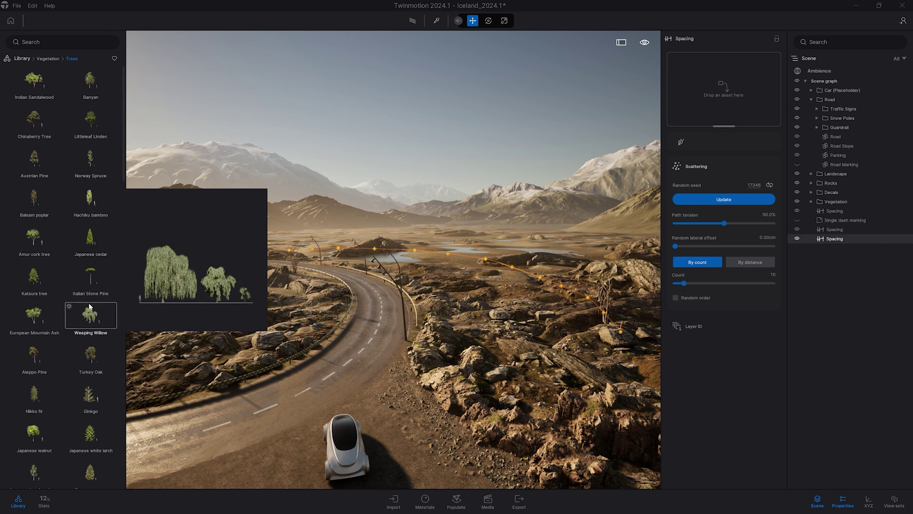
{"action": "left_click_drag", "start_coordinate": [34, 157], "coordinate": [706, 89]}
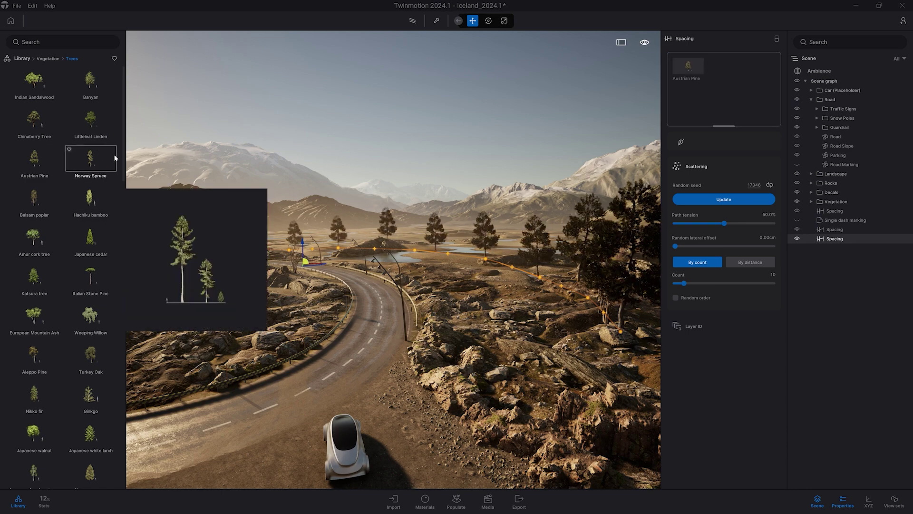
{"action": "left_click_drag", "start_coordinate": [90, 157], "coordinate": [745, 93]}
{"action": "right_click_drag", "start_coordinate": [443, 277], "coordinate": [630, 263]}
{"action": "key", "text": "w"}
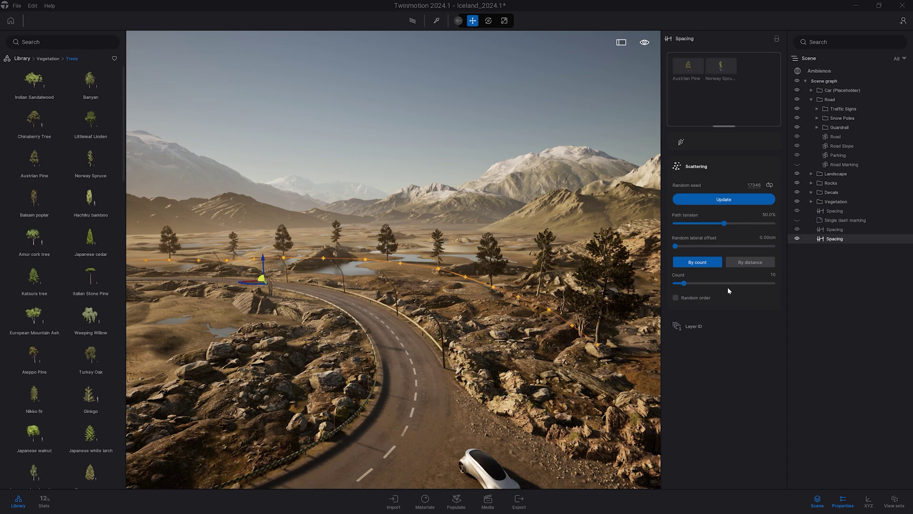
- Set the tree path's object count to 81 and inspect the tree row from road level
{"action": "left_click_drag", "start_coordinate": [684, 282], "coordinate": [755, 285]}
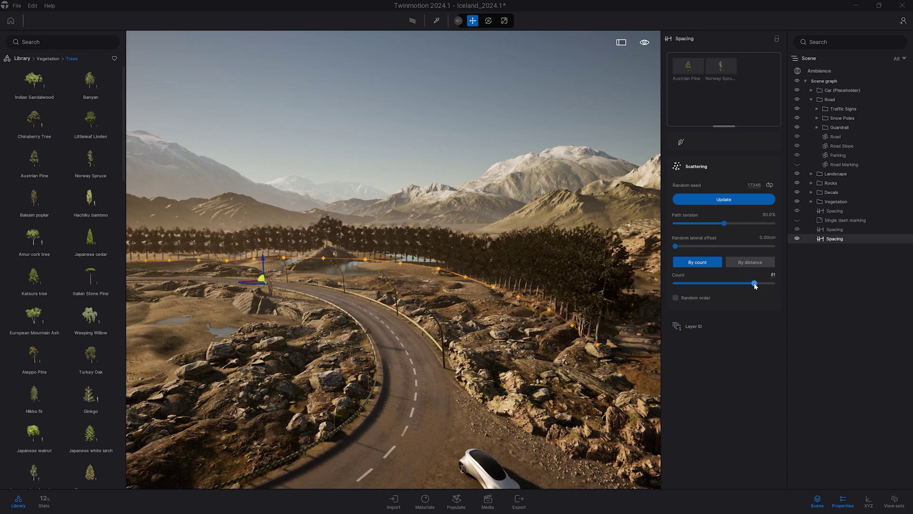
{"action": "right_click_drag", "start_coordinate": [595, 281], "coordinate": [694, 219]}
{"action": "key", "text": "w"}
{"action": "right_click_drag", "start_coordinate": [393, 260], "coordinate": [540, 250]}
{"action": "key", "text": "a"}
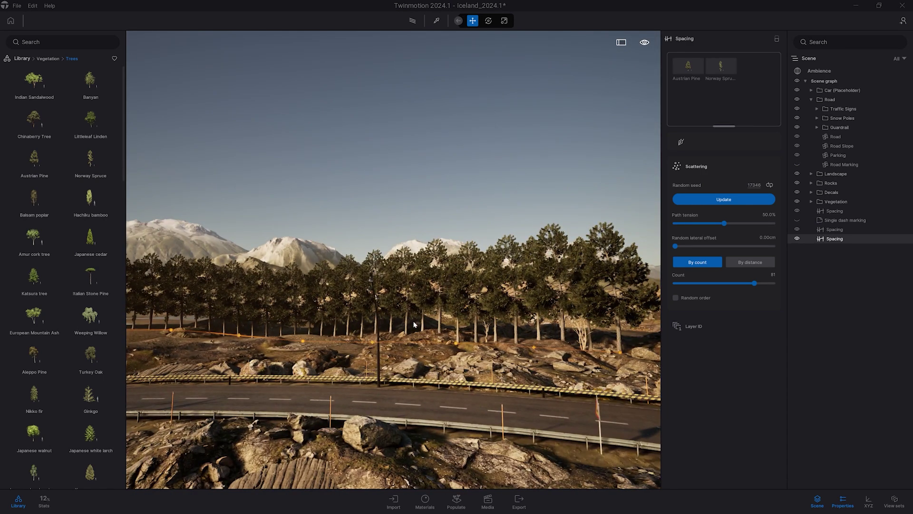
{"action": "right_click_drag", "start_coordinate": [332, 329], "coordinate": [172, 320]}
{"action": "key", "text": "d"}
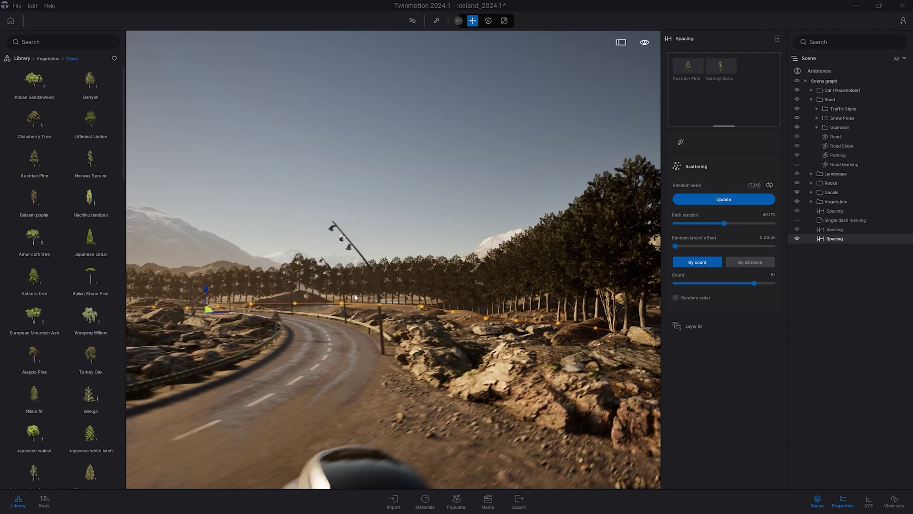
{"action": "right_click_drag", "start_coordinate": [457, 323], "coordinate": [420, 325]}
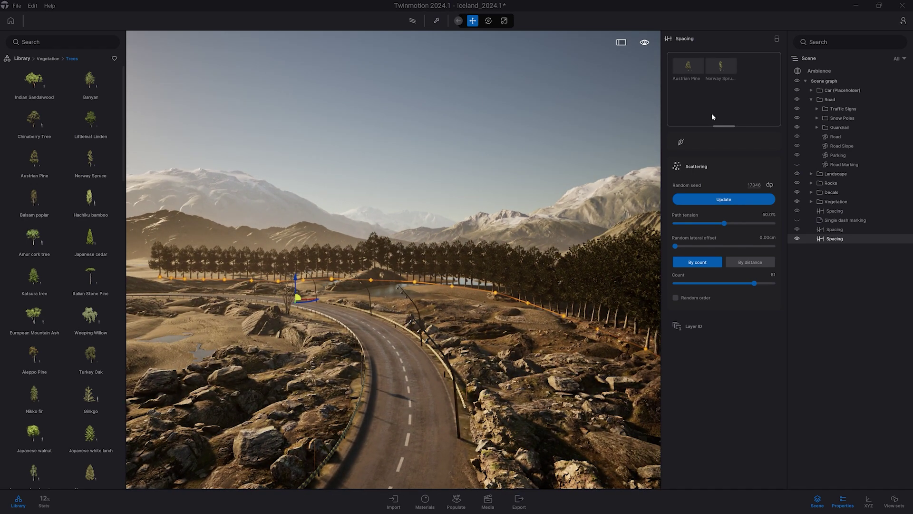
- Set the tree path's random lateral offset to 2000 cm
{"action": "left_click_drag", "start_coordinate": [674, 246], "coordinate": [773, 246]}
{"action": "middle_click_drag", "start_coordinate": [502, 285], "coordinate": [502, 327], "text": "shift"}
{"action": "key", "text": "d"}
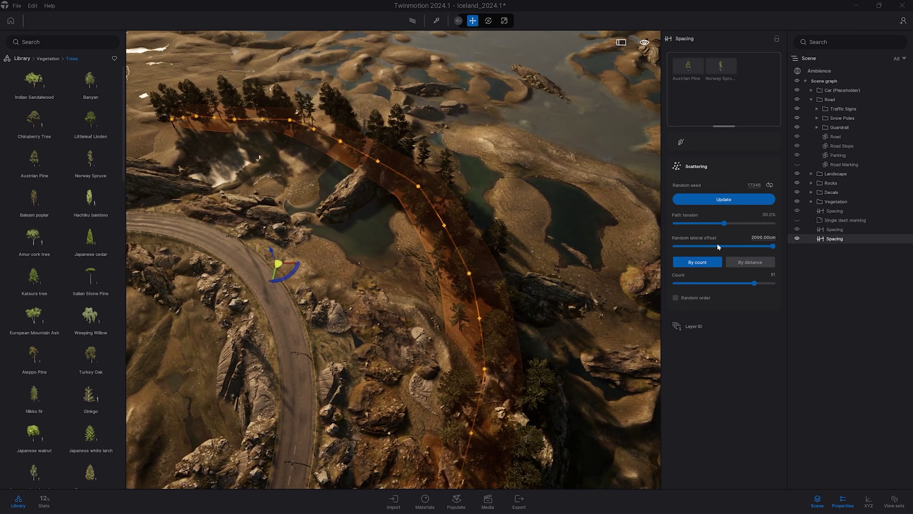
{"action": "left_click", "coordinate": [684, 246]}
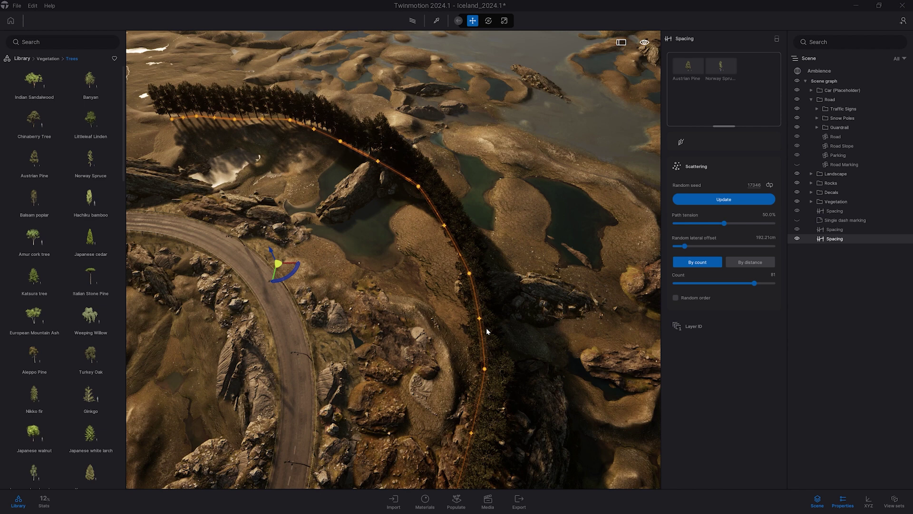
{"action": "left_click_drag", "start_coordinate": [688, 246], "coordinate": [815, 252]}
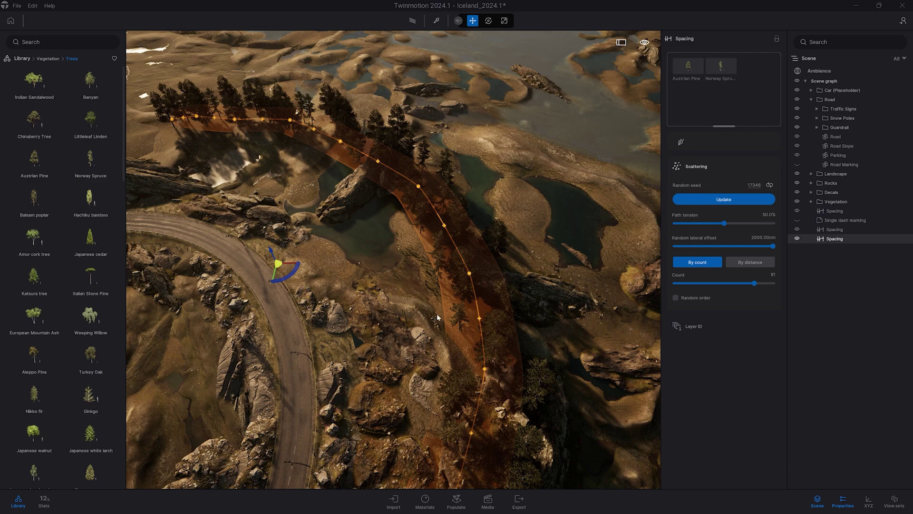
{"action": "middle_click_drag", "start_coordinate": [437, 317], "coordinate": [469, 244], "text": "shift"}
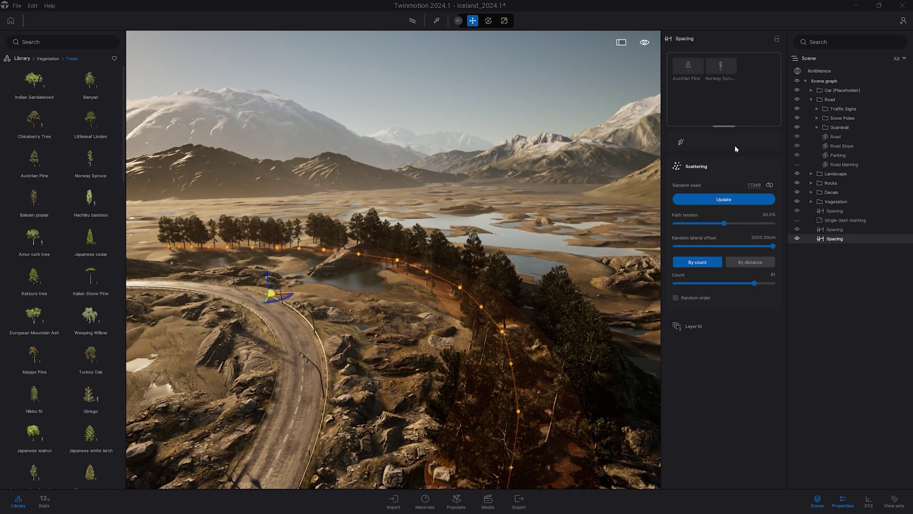
- Set the random rotation of the path's Austrian Pine and Norway Spruce to 1.00
{"action": "left_click", "coordinate": [684, 69]}
{"action": "scroll", "coordinate": [701, 165], "scroll_direction": "down", "scroll_amount": 3}
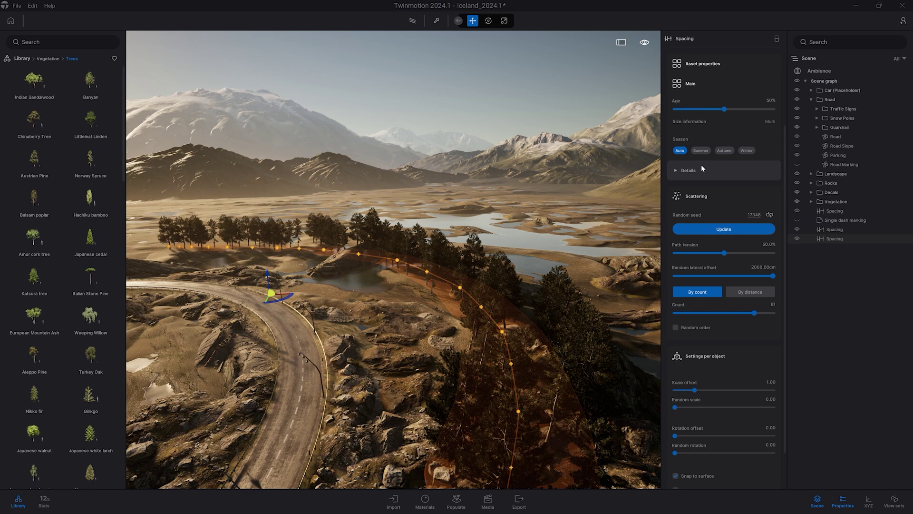
{"action": "scroll", "coordinate": [701, 165], "scroll_direction": "down", "scroll_amount": 2}
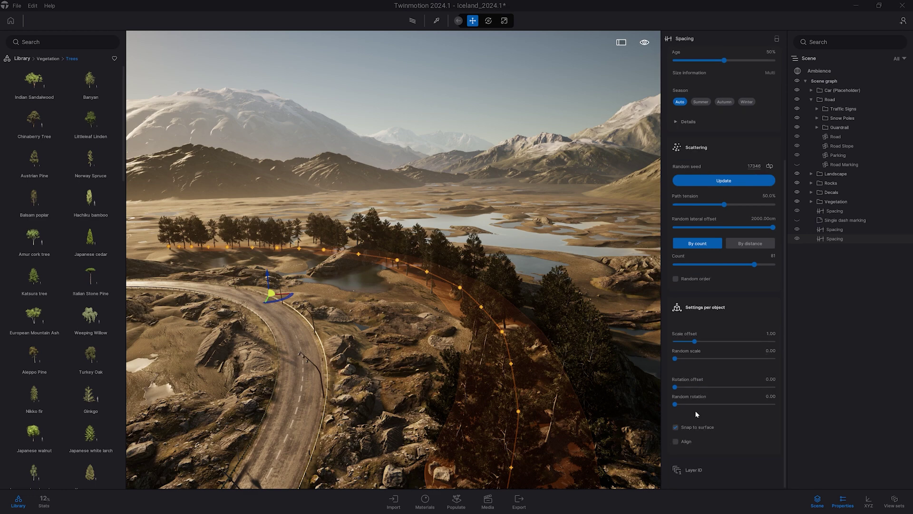
{"action": "left_click_drag", "start_coordinate": [676, 404], "coordinate": [772, 404]}
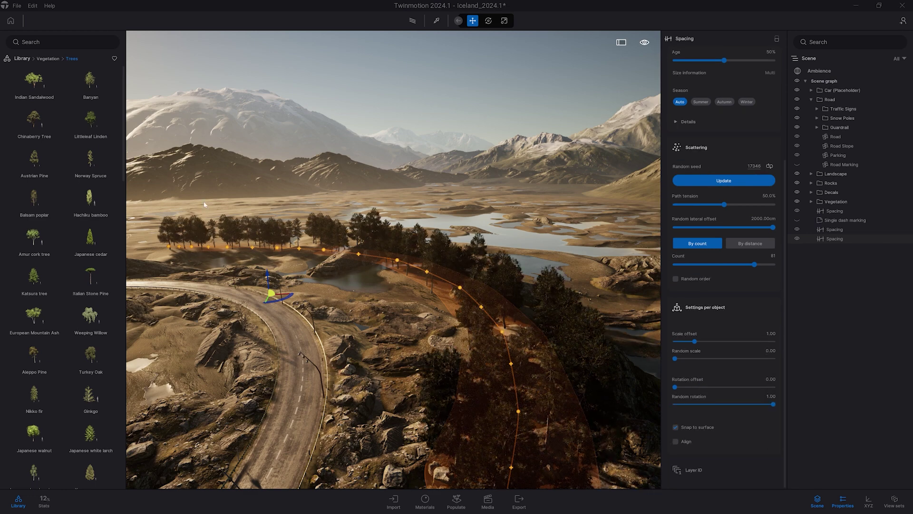
- Try the Align option on the path's trees from road level and switch it back off
{"action": "middle_click_drag", "start_coordinate": [480, 327], "coordinate": [456, 324], "text": "shift"}
{"action": "left_click", "coordinate": [676, 442]}
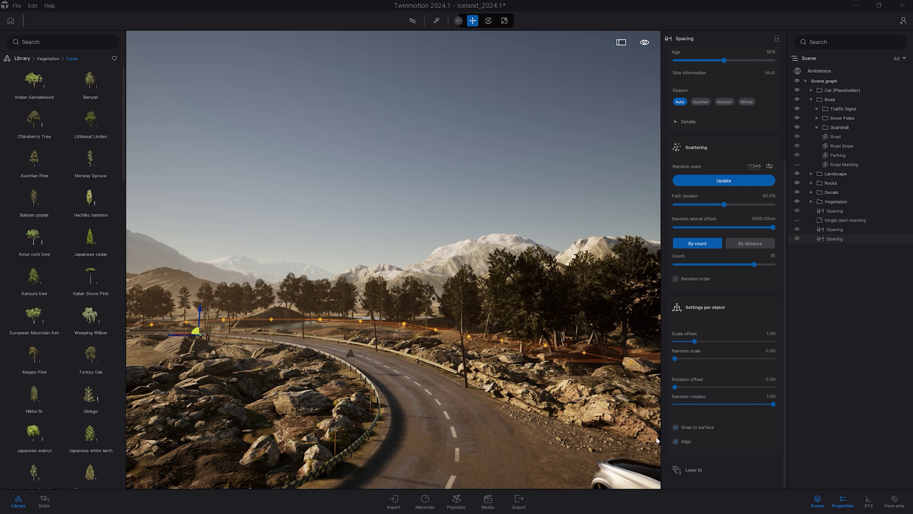
{"action": "left_click", "coordinate": [676, 443]}
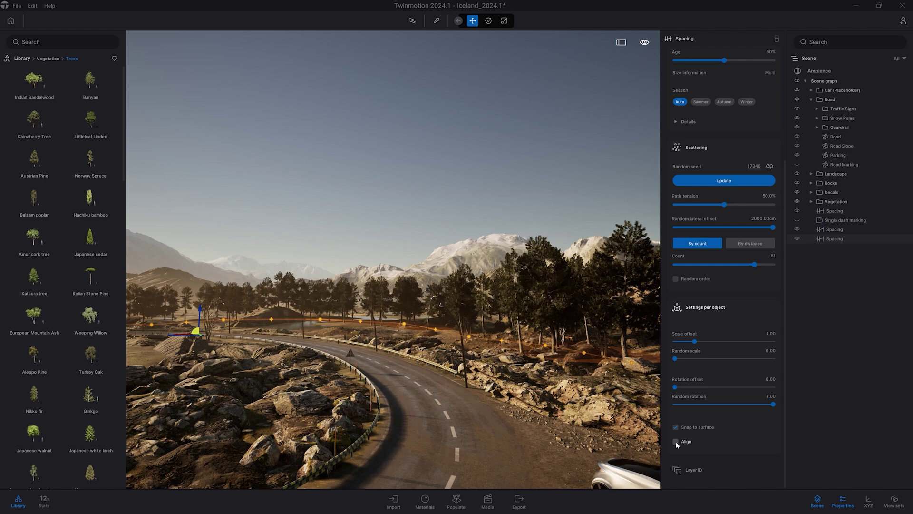
- Set the tree path's object count to 100
{"action": "middle_click_drag", "start_coordinate": [496, 350], "coordinate": [418, 350], "text": "shift"}
{"action": "scroll", "coordinate": [685, 343], "scroll_direction": "up", "scroll_amount": 5}
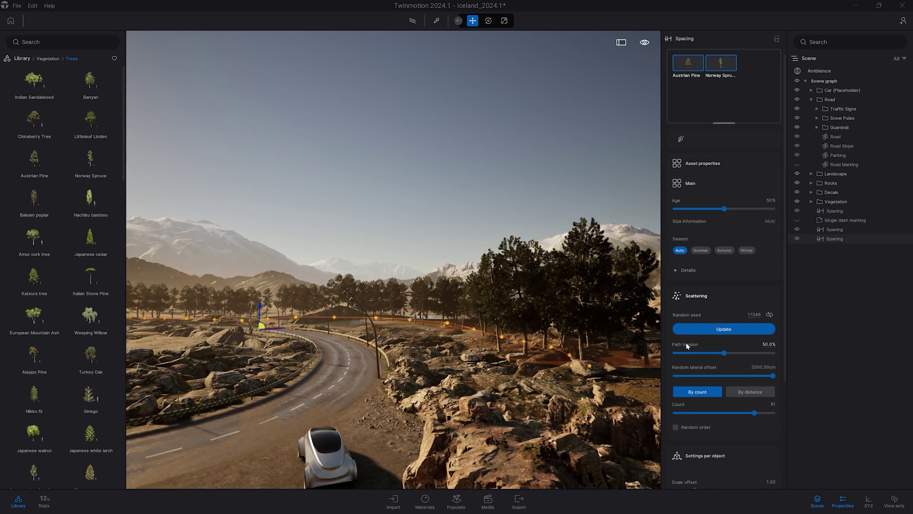
{"action": "scroll", "coordinate": [686, 343], "scroll_direction": "down", "scroll_amount": 3}
{"action": "left_click_drag", "start_coordinate": [754, 313], "coordinate": [773, 313]}
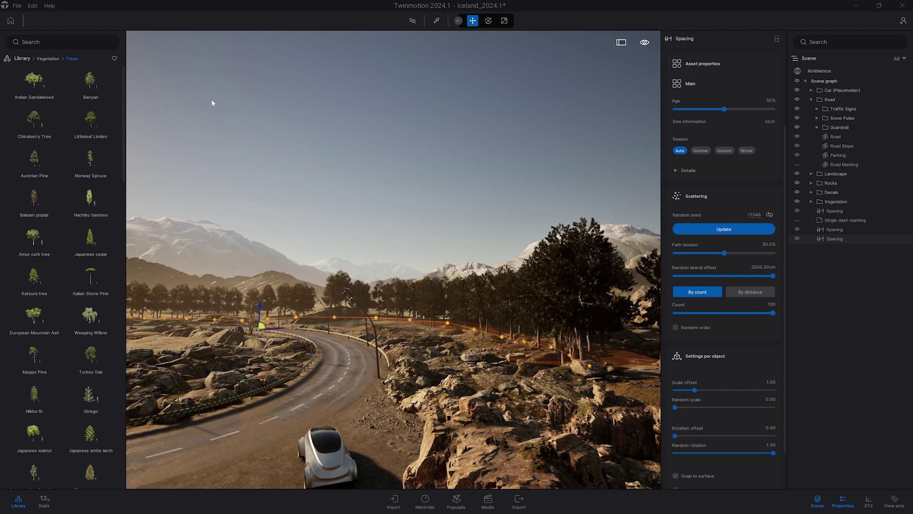
- Duplicate the tree path and place the copy on the inner side of the road bend
{"action": "right_click_drag", "start_coordinate": [553, 248], "coordinate": [452, 343]}
{"action": "key", "text": "e"}
{"action": "key", "text": "s"}
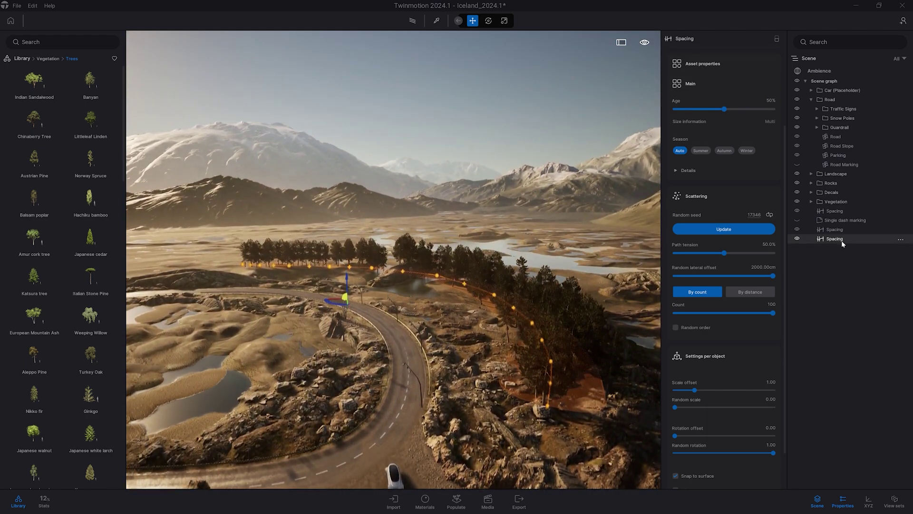
{"action": "left_click", "coordinate": [827, 238]}
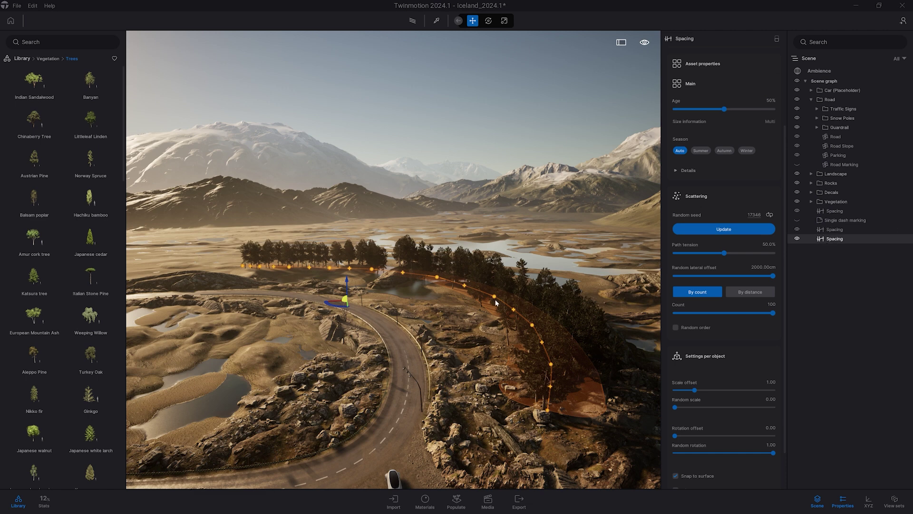
{"action": "right_click_drag", "start_coordinate": [409, 336], "coordinate": [247, 310]}
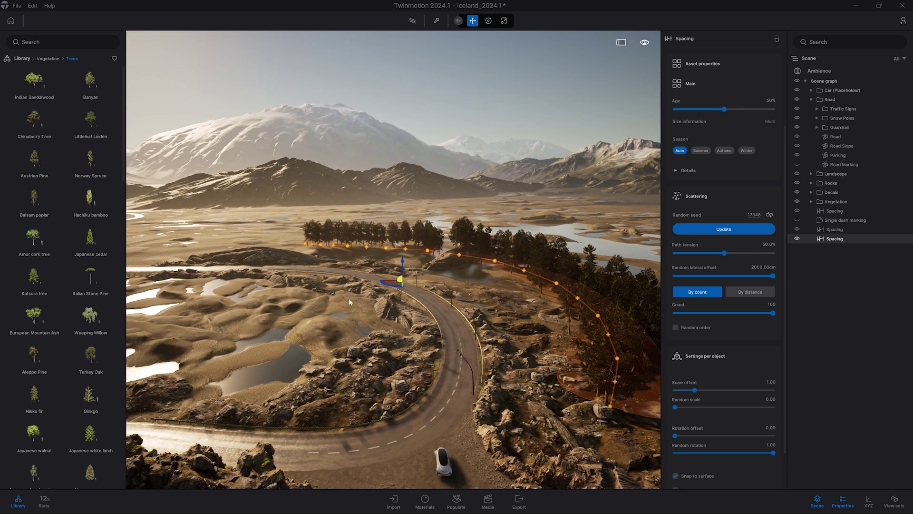
{"action": "left_click_drag", "start_coordinate": [380, 285], "coordinate": [203, 322], "text": "shift"}
{"action": "left_click", "coordinate": [432, 294]}
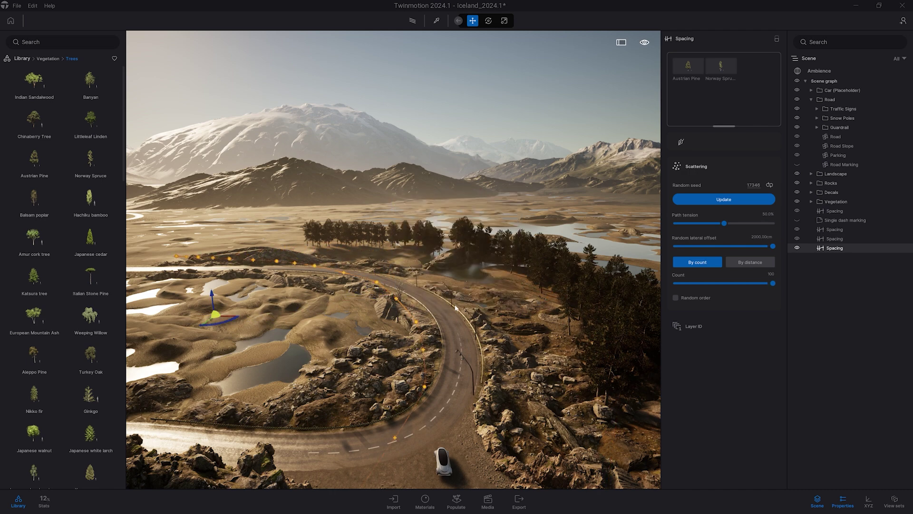
{"action": "middle_click_drag", "start_coordinate": [247, 209], "coordinate": [239, 265], "text": "shift"}
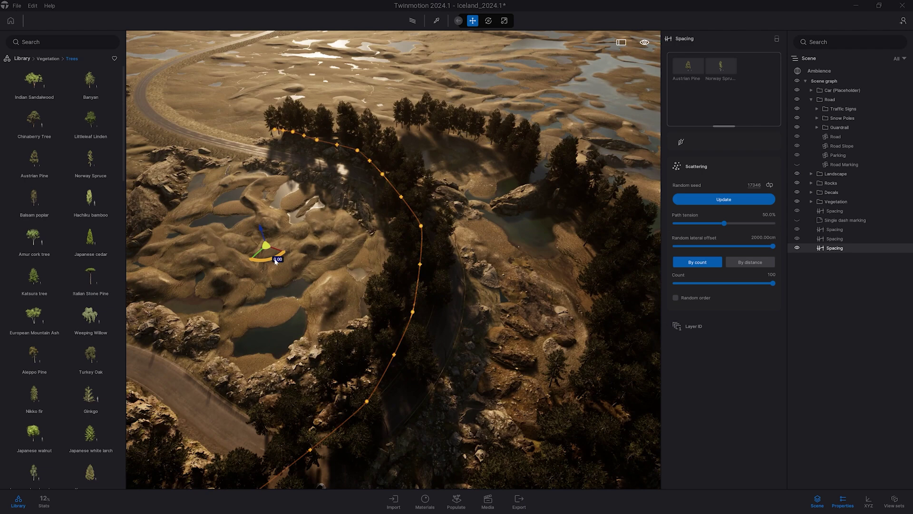
{"action": "left_click_drag", "start_coordinate": [275, 260], "coordinate": [232, 299]}
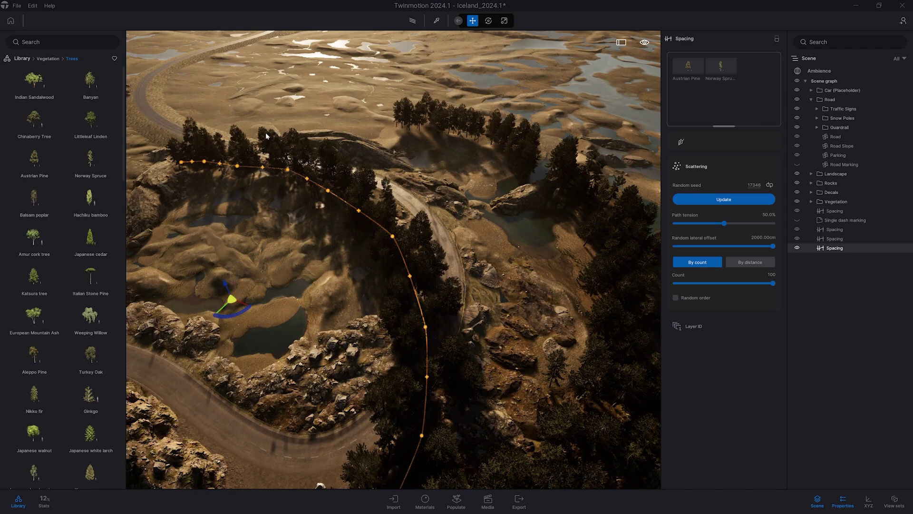
- Move two control points in the middle of the copied tree path inward, away from the road
{"action": "middle_click_drag", "start_coordinate": [435, 193], "coordinate": [463, 283], "text": "shift"}
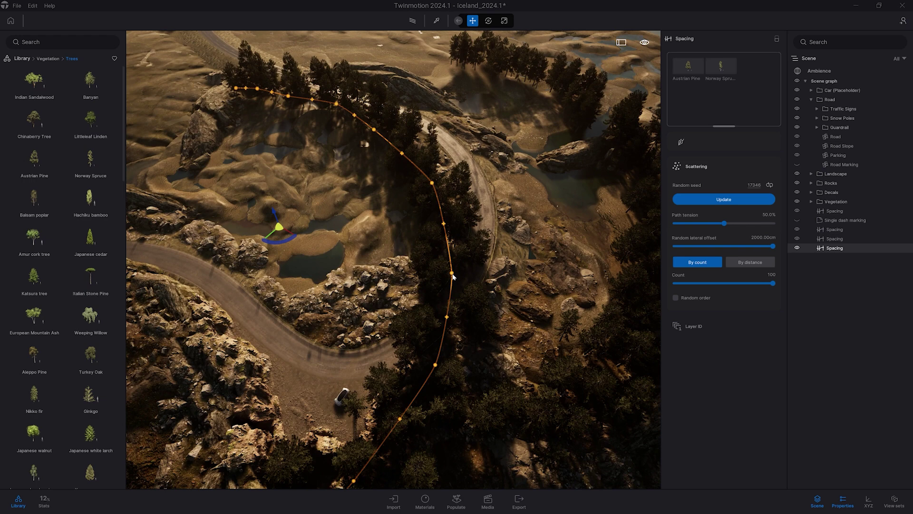
{"action": "left_click", "coordinate": [452, 274]}
{"action": "left_click_drag", "start_coordinate": [453, 285], "coordinate": [415, 272]}
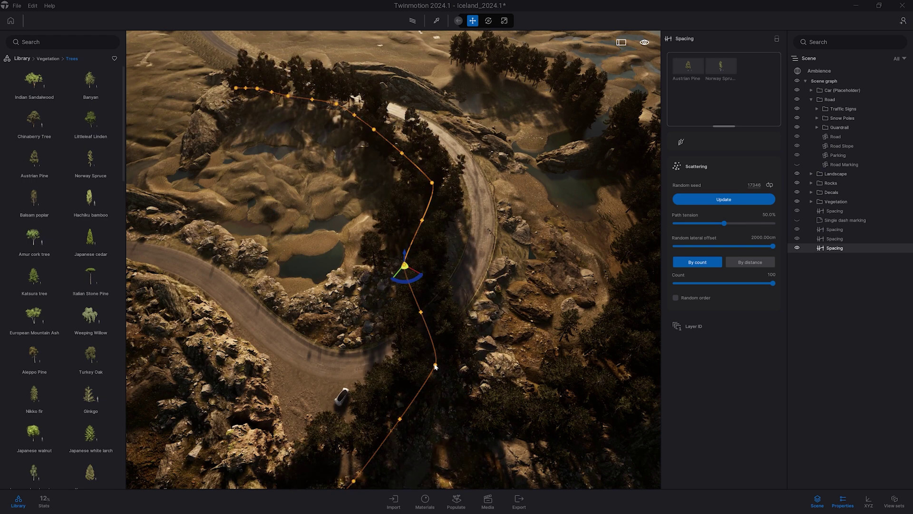
{"action": "left_click_drag", "start_coordinate": [437, 377], "coordinate": [323, 307]}
- Move the copied path's last two control points across the road onto the terrain inside the bend, and deselect the path
{"action": "right_click_drag", "start_coordinate": [388, 350], "coordinate": [371, 395]}
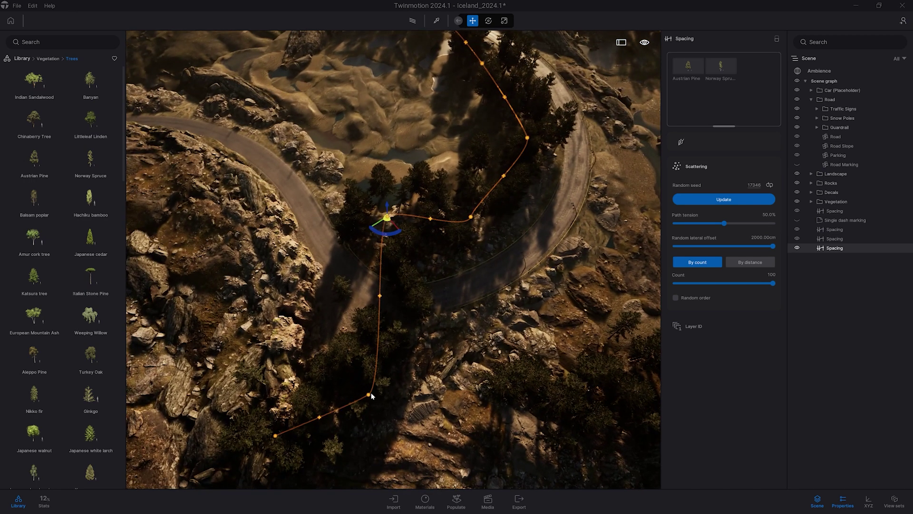
{"action": "left_click_drag", "start_coordinate": [367, 368], "coordinate": [340, 176]}
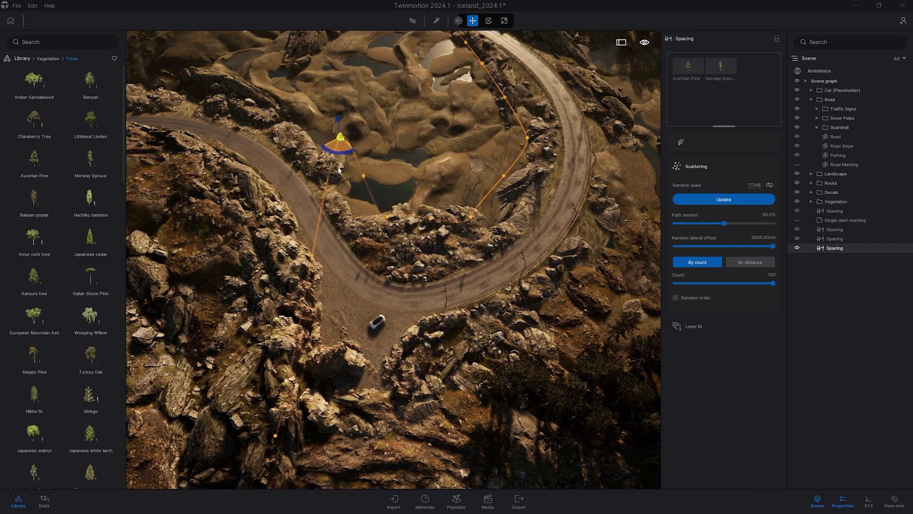
{"action": "left_click", "coordinate": [276, 435]}
{"action": "left_click_drag", "start_coordinate": [299, 435], "coordinate": [308, 72]}
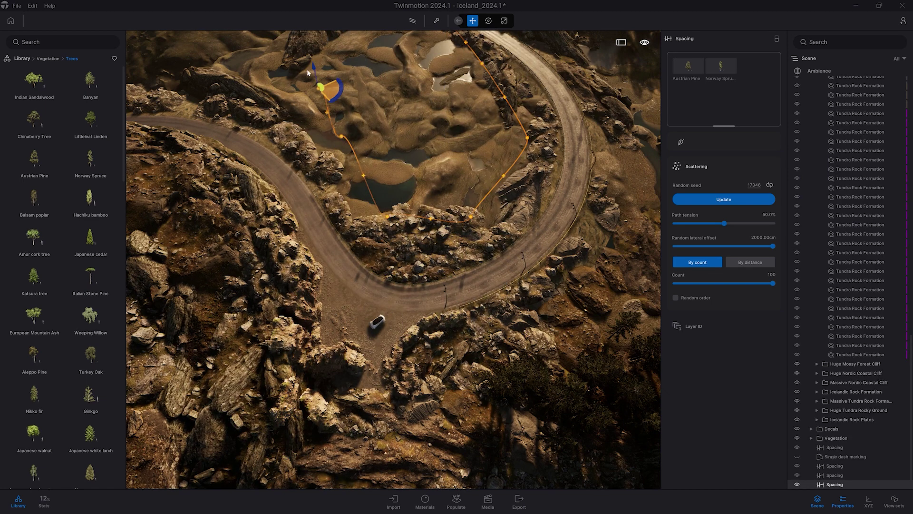
{"action": "left_click_drag", "start_coordinate": [255, 60], "coordinate": [244, 60]}
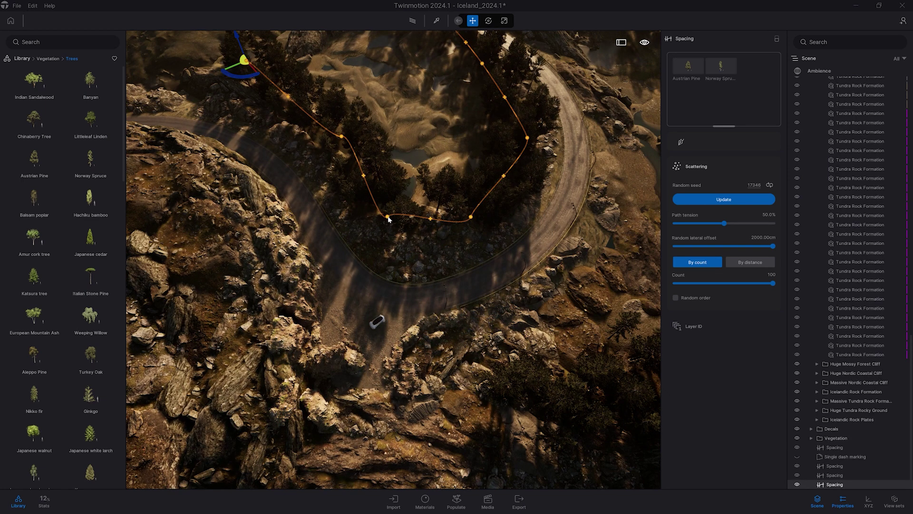
{"action": "key", "text": "Escape"}
{"action": "right_click_drag", "start_coordinate": [445, 304], "coordinate": [471, 305]}
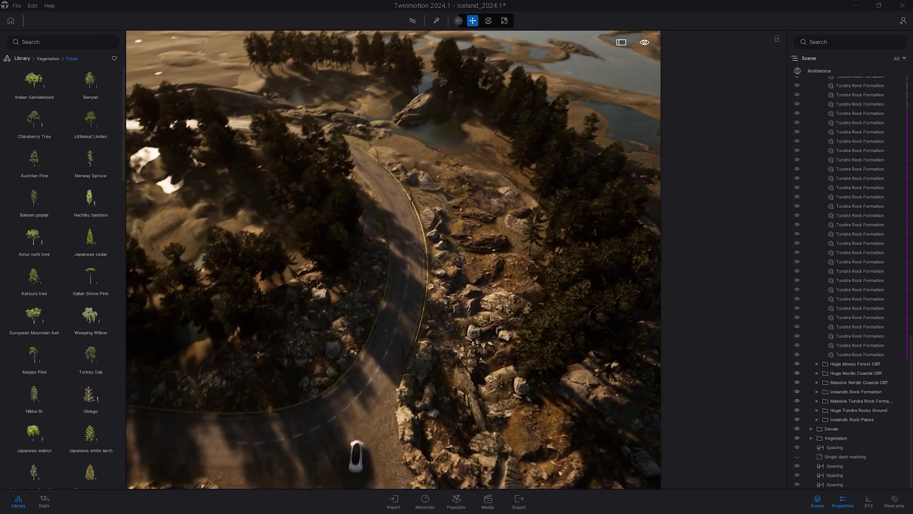